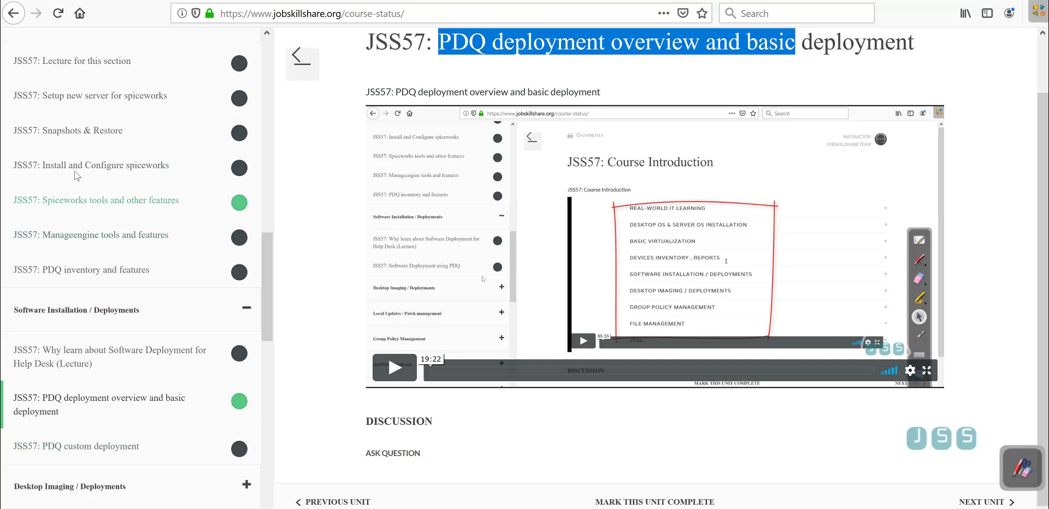
# Step: Open the JSS57: Snapshots & Restore lesson and look over its snapshot video and the How to restore section
pyautogui.click(64, 133)
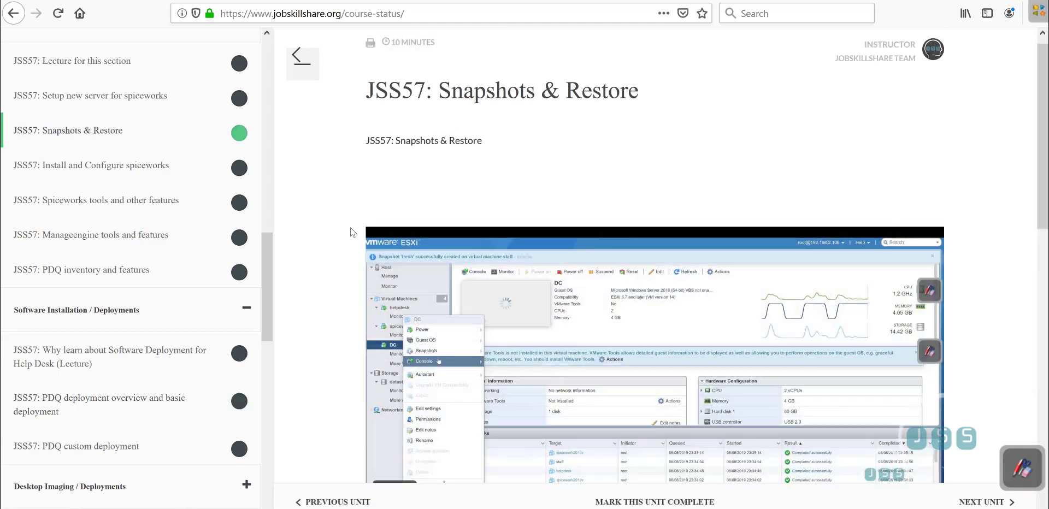
pyautogui.scroll(-6, 495, 301)
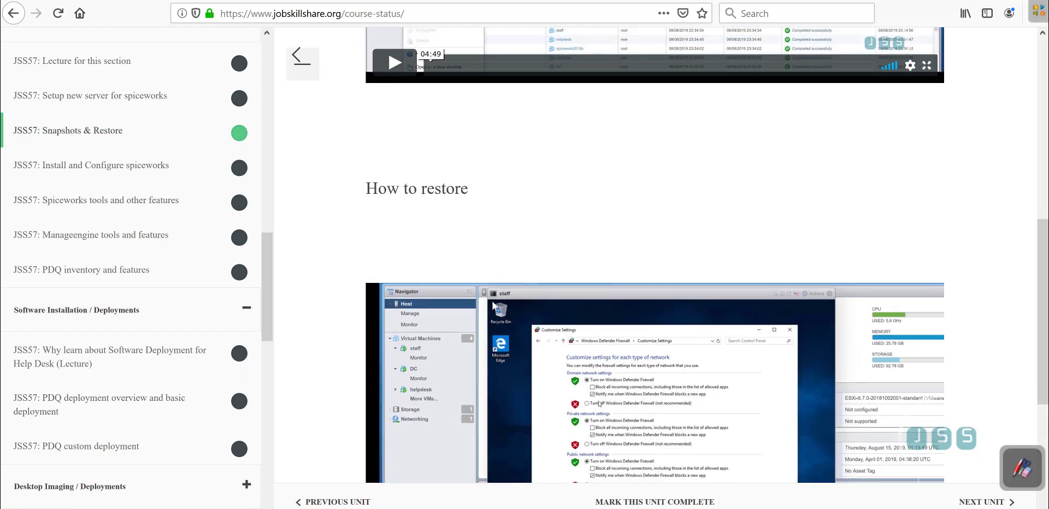
pyautogui.scroll(3, 491, 304)
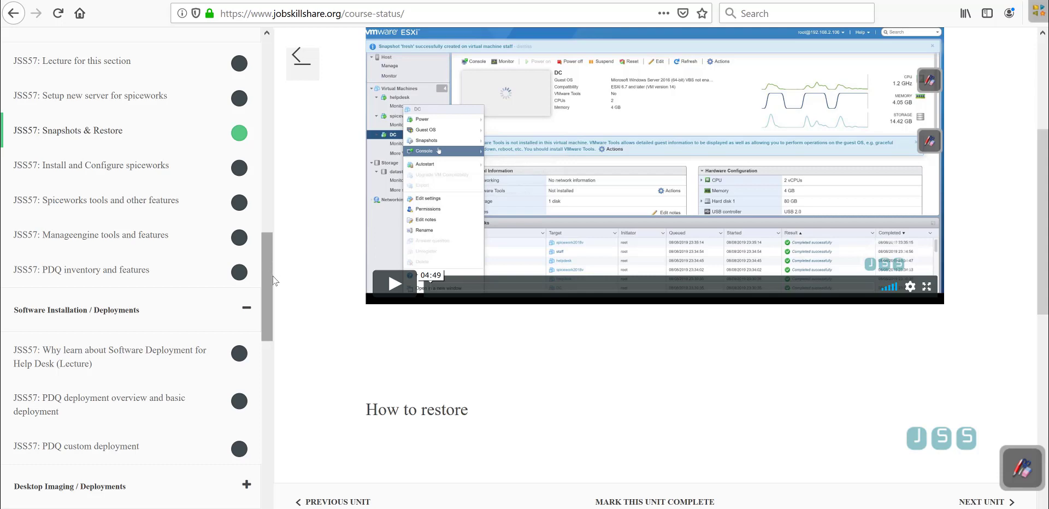
# Step: Browse the course outline down to Software Installation / Deployments and select the JSS57: PDQ custom deployment lesson
pyautogui.moveTo(268, 271); pyautogui.dragTo(268, 309)
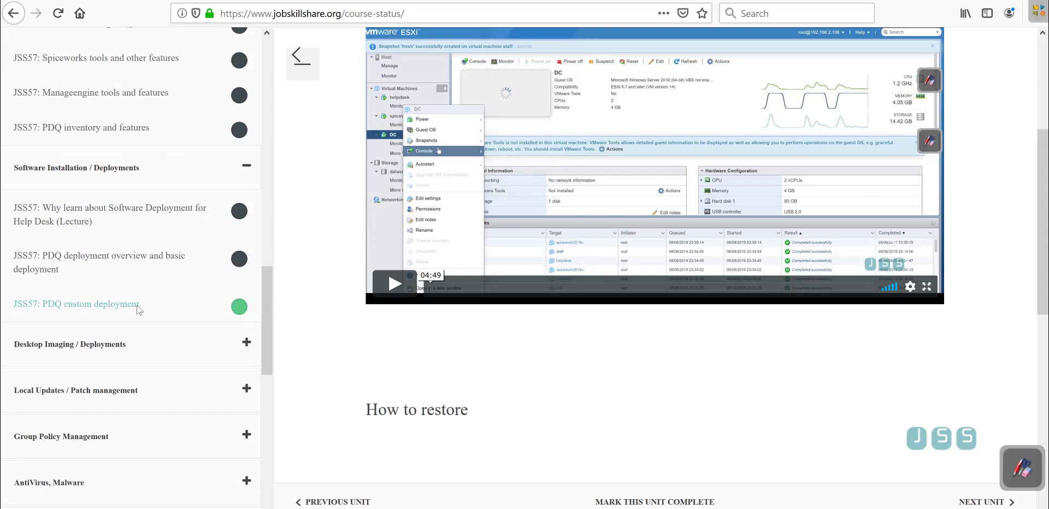
pyautogui.scroll(5, 110, 175)
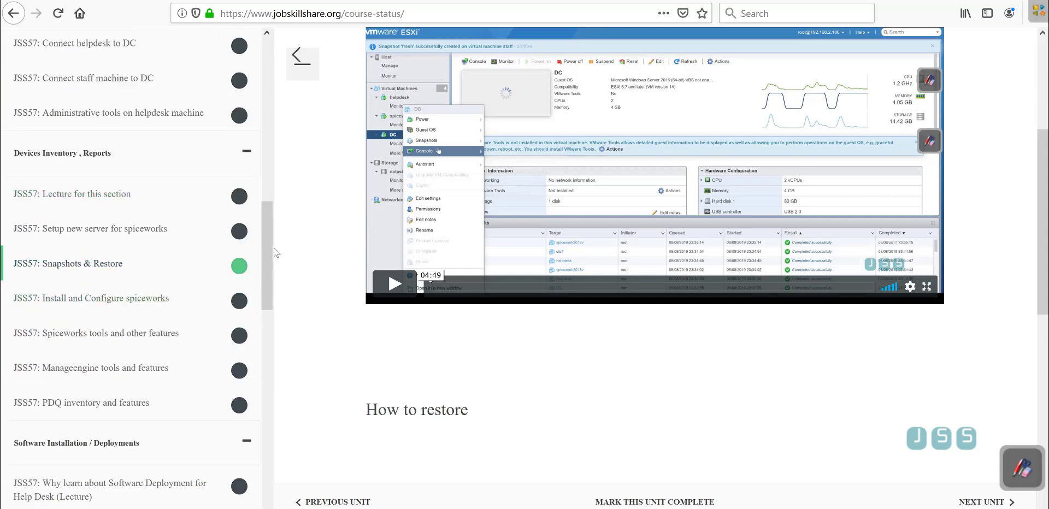
pyautogui.moveTo(264, 248); pyautogui.dragTo(264, 309)
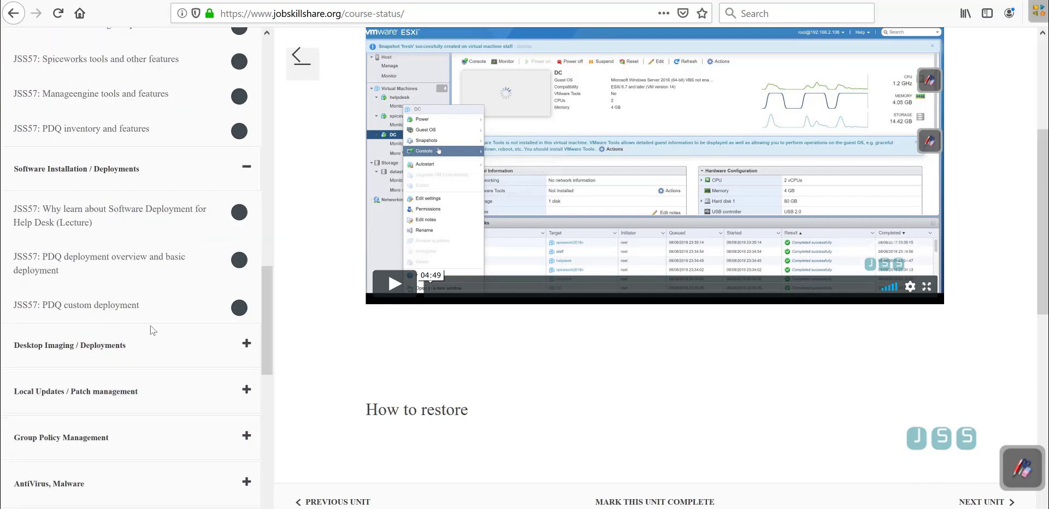
pyautogui.click(85, 308)
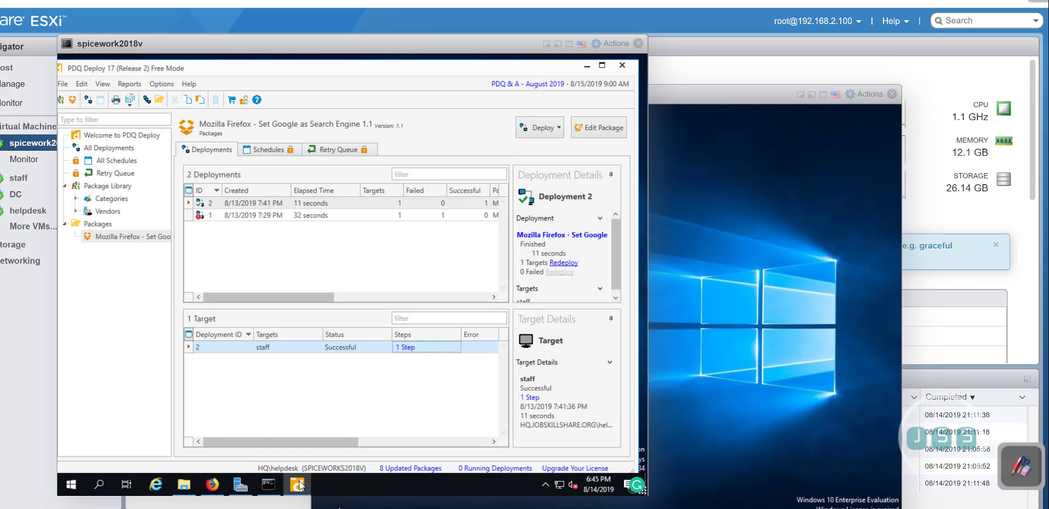
# Step: Rearrange the spicework2018v and staff console windows so that the staff console is moved clear of the PDQ Deploy session
pyautogui.moveTo(162, 54); pyautogui.dragTo(376, 74)
pyautogui.moveTo(303, 66); pyautogui.dragTo(278, 74)
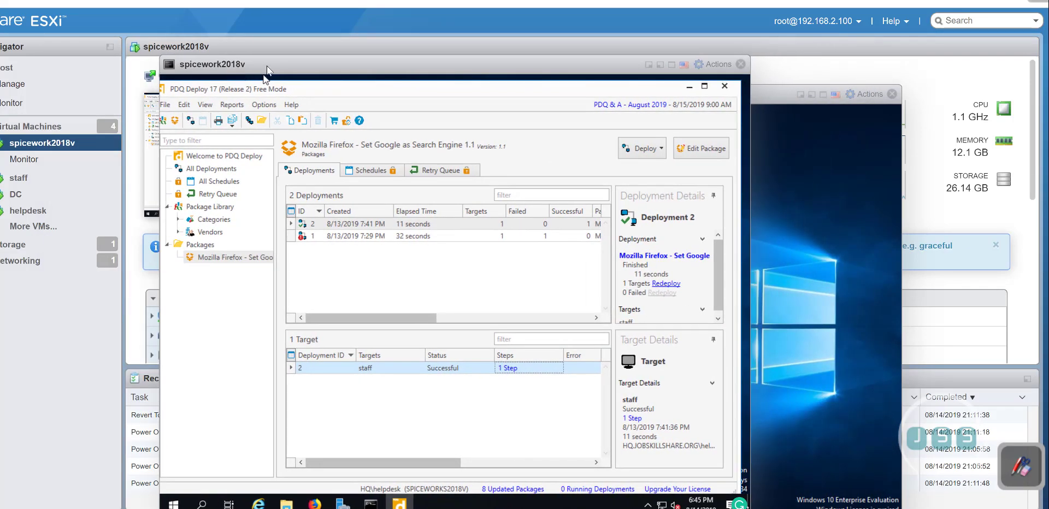
pyautogui.moveTo(387, 72); pyautogui.dragTo(292, 59)
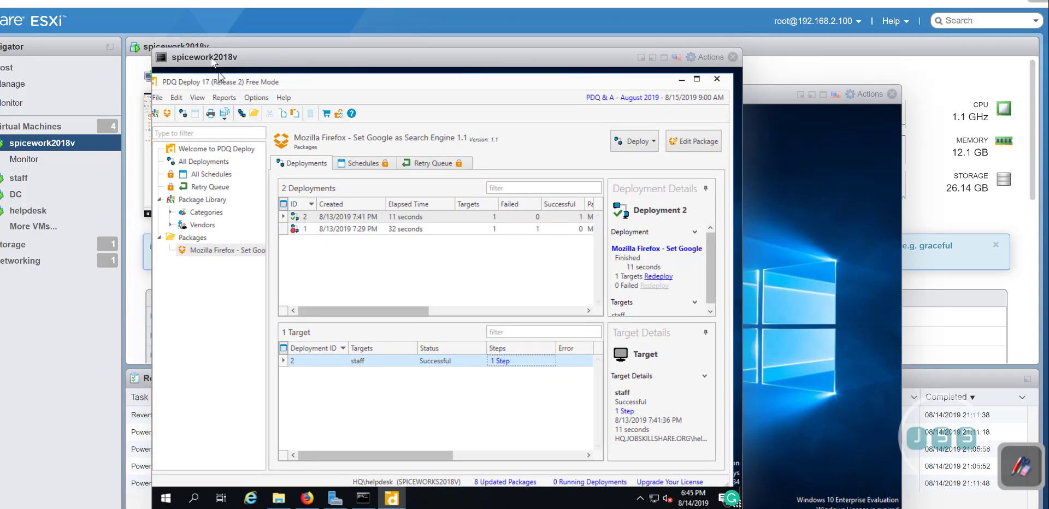
pyautogui.moveTo(218, 73); pyautogui.dragTo(225, 110)
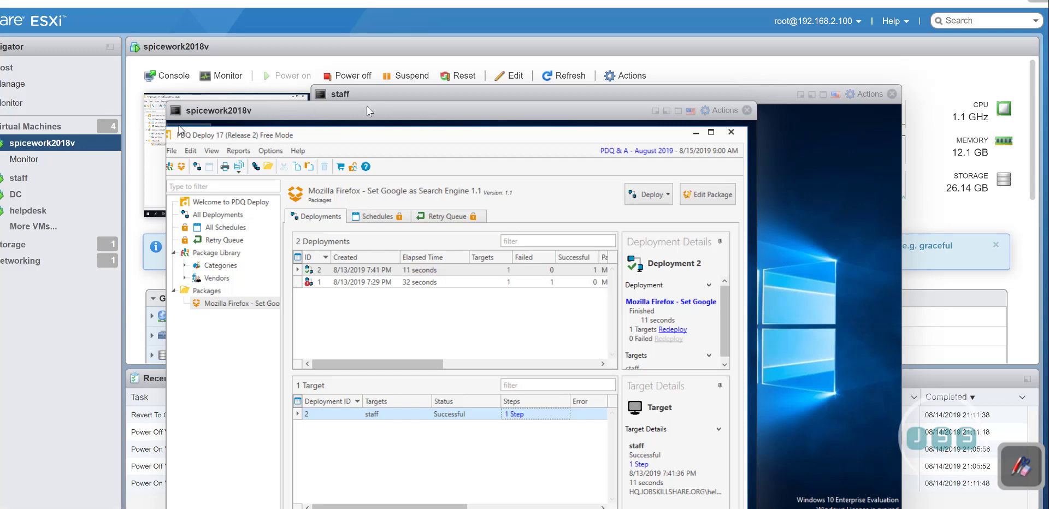
pyautogui.moveTo(371, 93); pyautogui.dragTo(652, 238)
pyautogui.moveTo(389, 111); pyautogui.dragTo(356, 197)
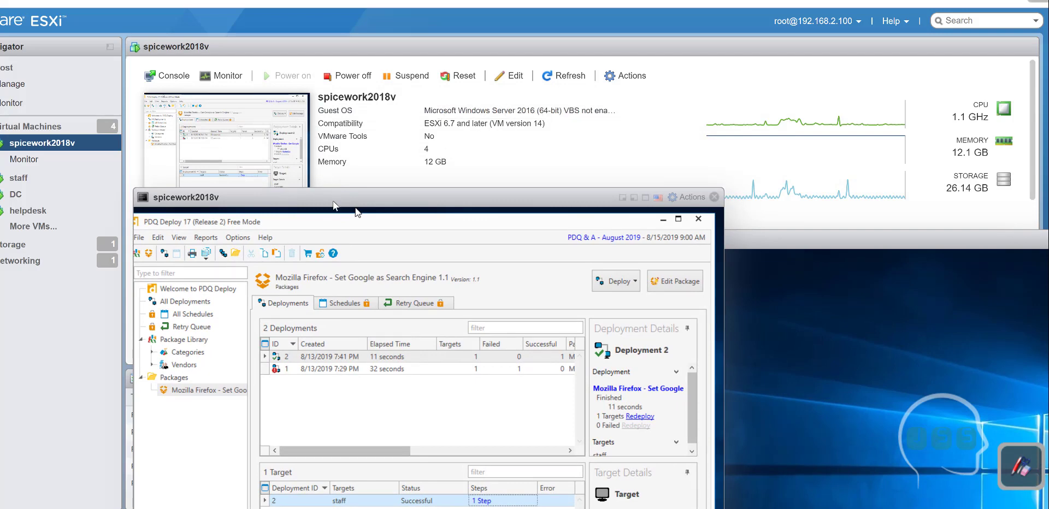
pyautogui.moveTo(333, 205); pyautogui.dragTo(337, 70)
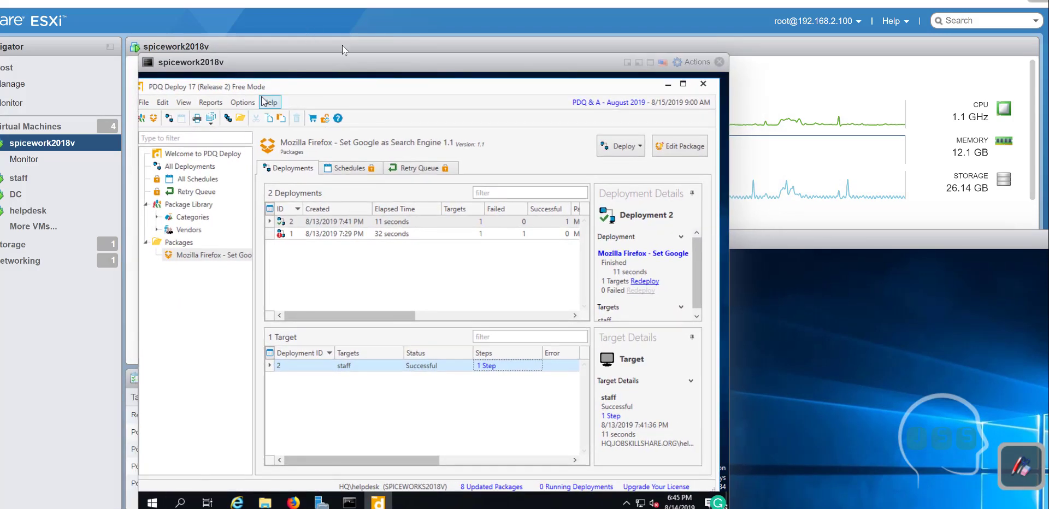
# Step: Open the system information of the spicework2018v server, review its device and Windows specifications, and minimize the Settings window
pyautogui.rightClick(152, 502)
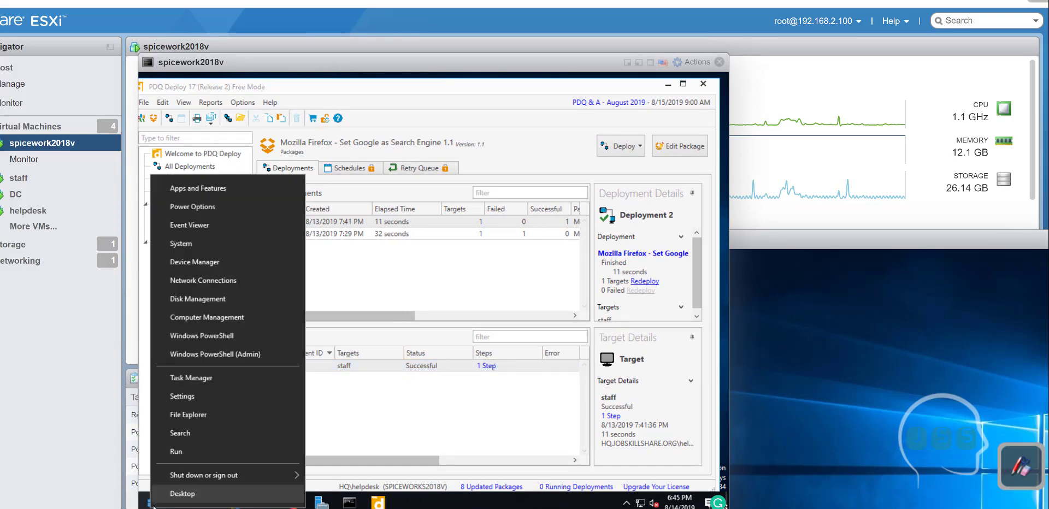
pyautogui.click(185, 243)
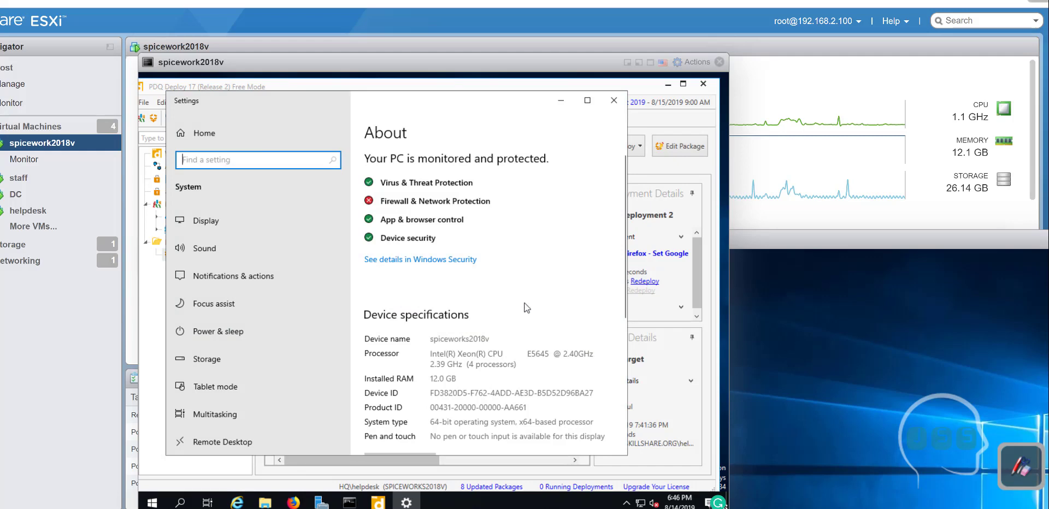
pyautogui.scroll(-3, 588, 329)
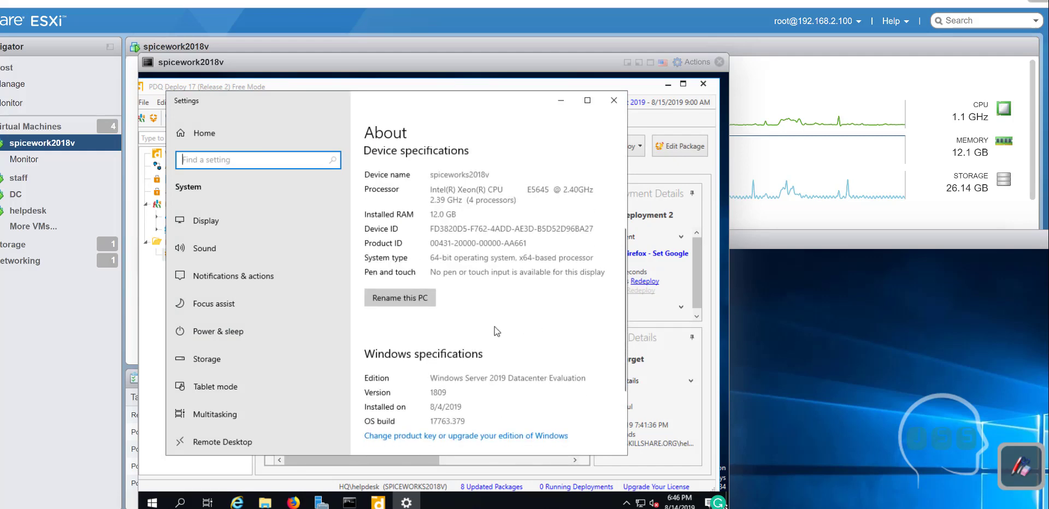
pyautogui.scroll(-3, 494, 328)
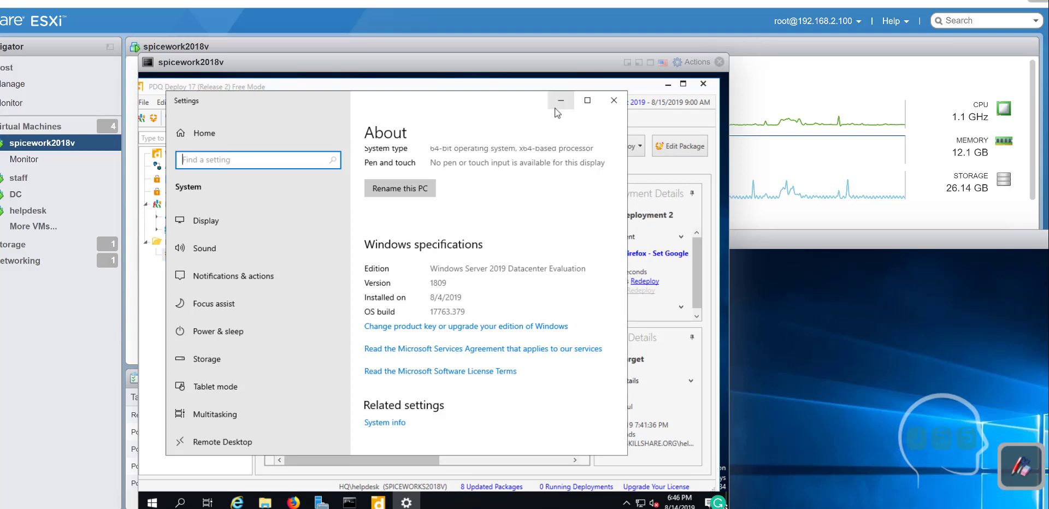
pyautogui.moveTo(550, 104); pyautogui.dragTo(524, 198)
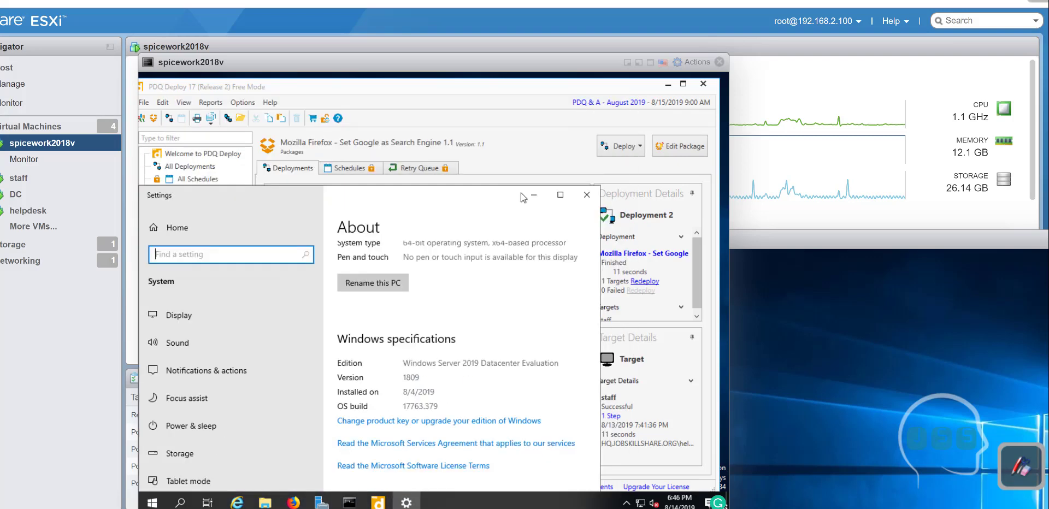
pyautogui.click(533, 195)
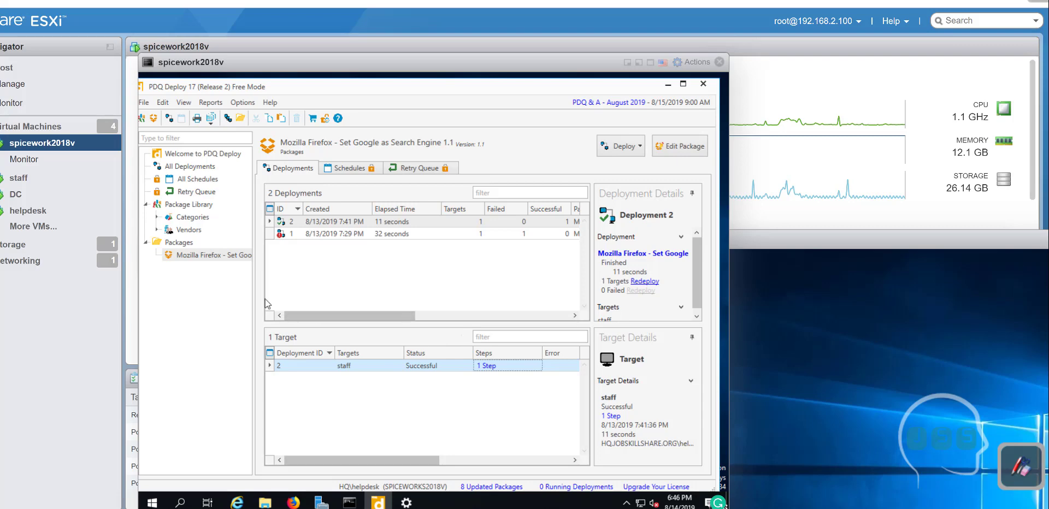
# Step: Place the spicework2018v console beside the staff console and browse the packages in the PDQ Deploy Package Library
pyautogui.moveTo(222, 68); pyautogui.dragTo(95, 70)
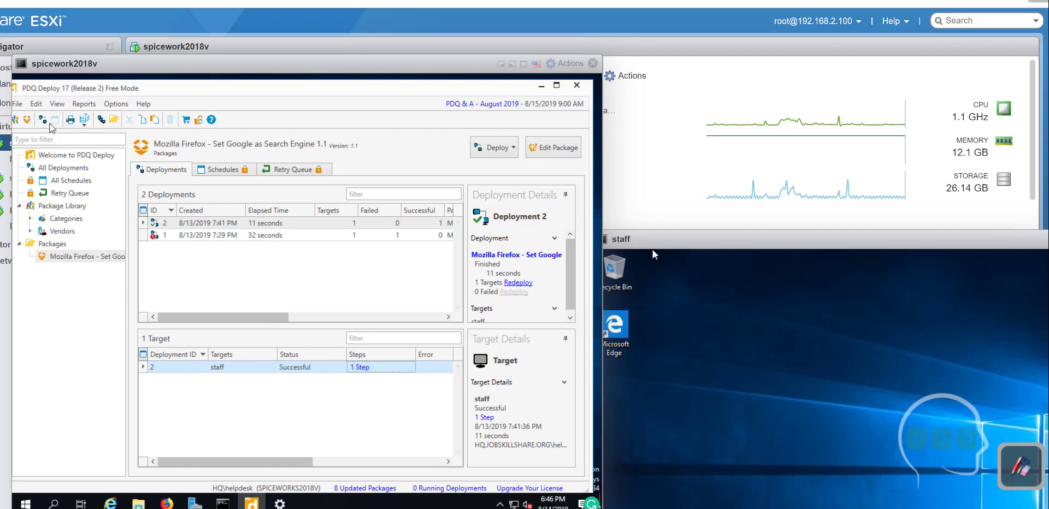
pyautogui.click(74, 205)
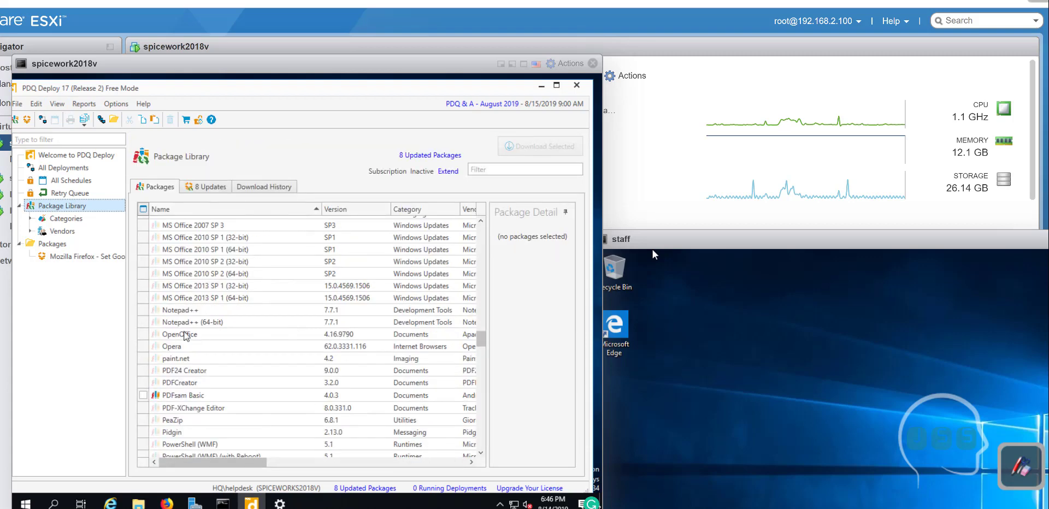
pyautogui.click(194, 300)
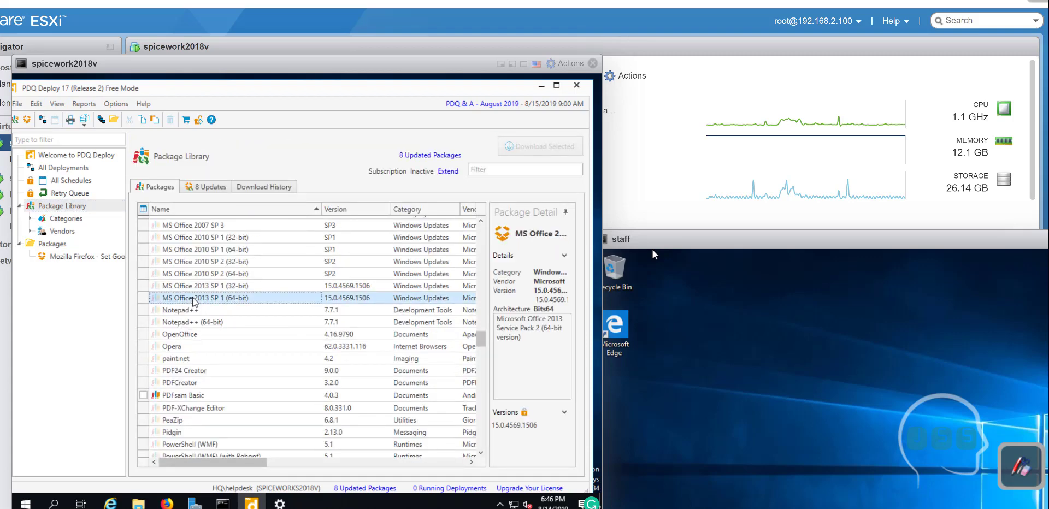
pyautogui.scroll(-8, 211, 328)
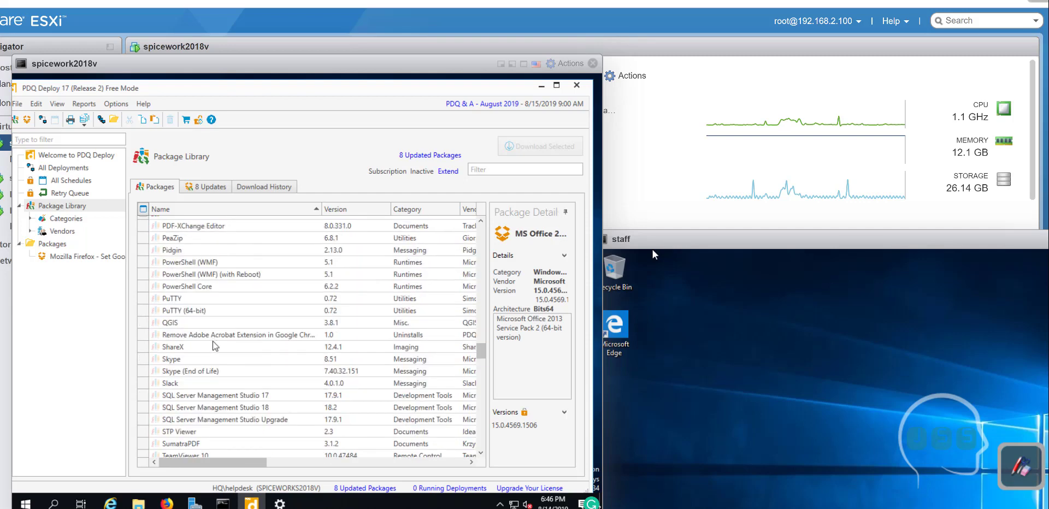
pyautogui.scroll(-20, 214, 357)
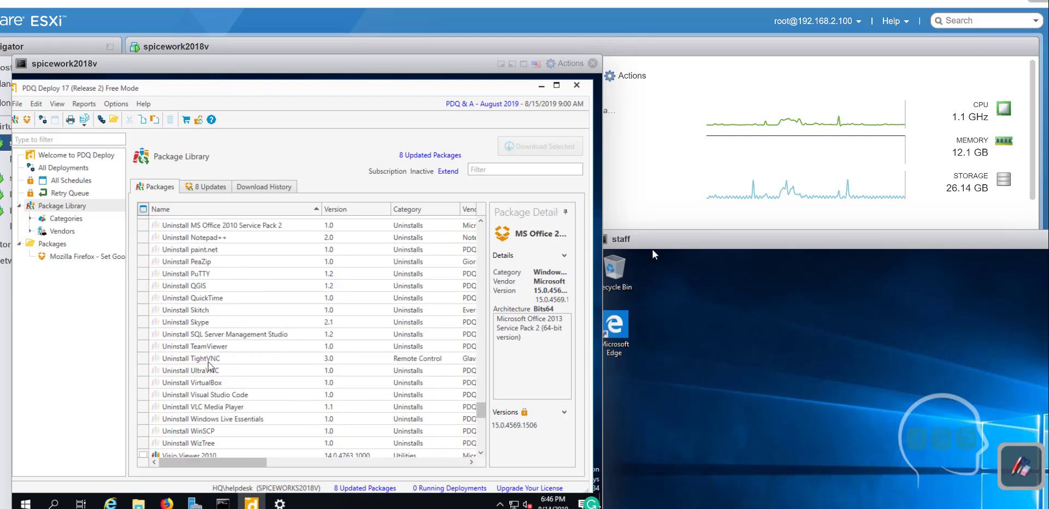
pyautogui.scroll(-6, 204, 372)
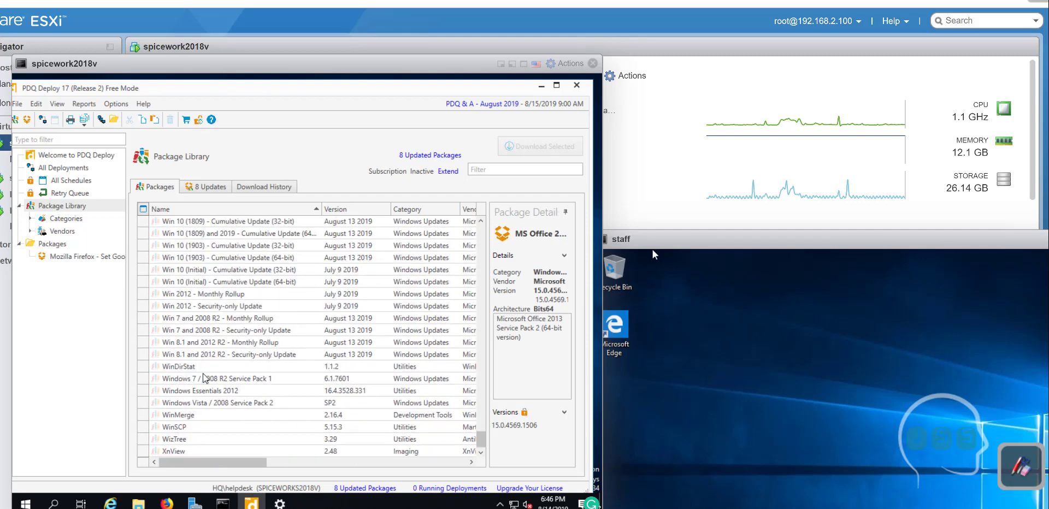
pyautogui.scroll(9, 203, 377)
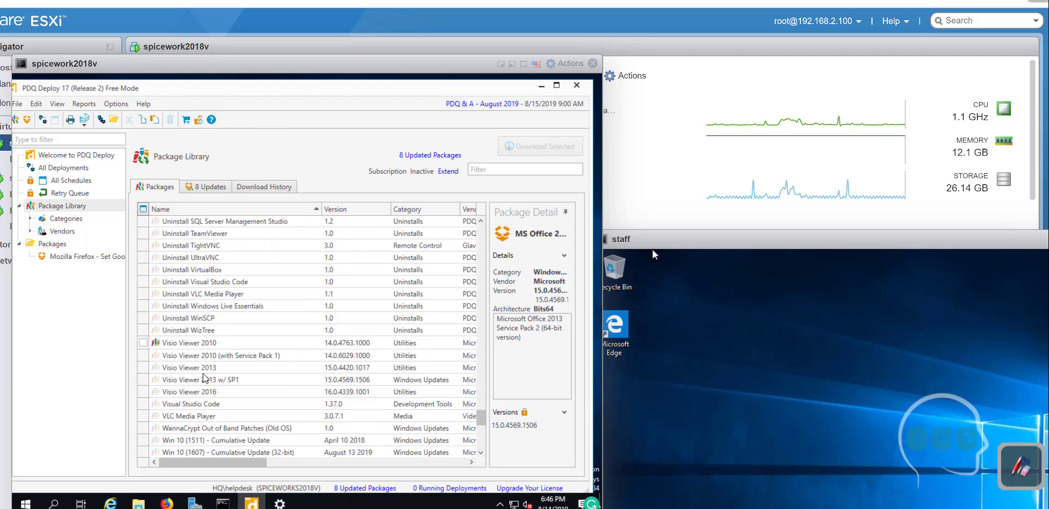
pyautogui.scroll(15, 202, 379)
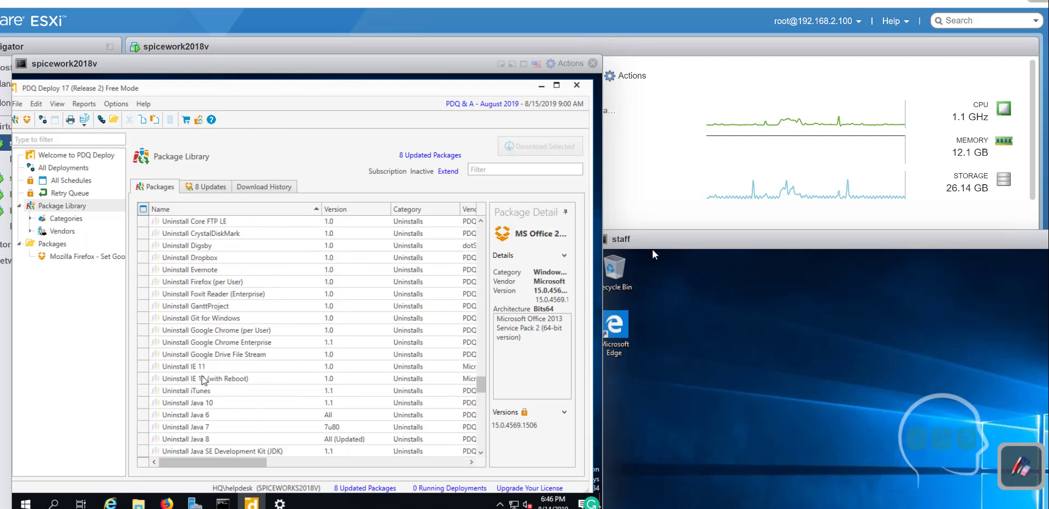
pyautogui.scroll(5, 203, 380)
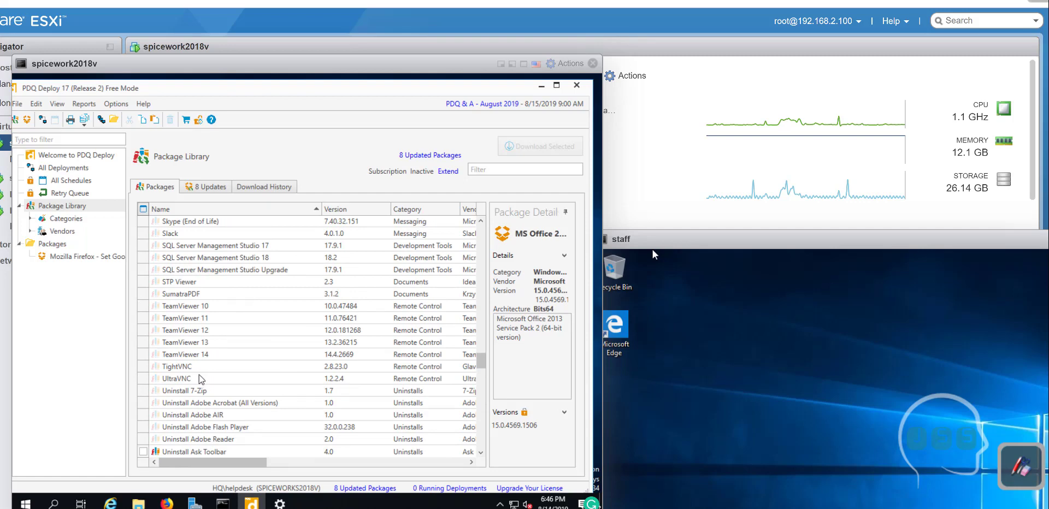
pyautogui.scroll(3, 201, 379)
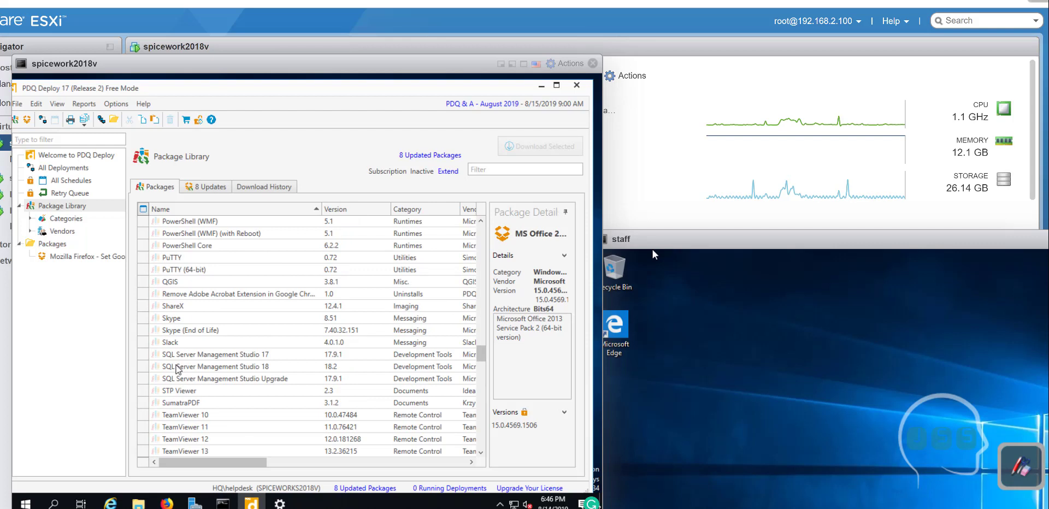
# Step: Select the TeamViewer 10 package in the Package Library to view its details and versions
pyautogui.click(176, 370)
pyautogui.click(180, 391)
pyautogui.click(177, 415)
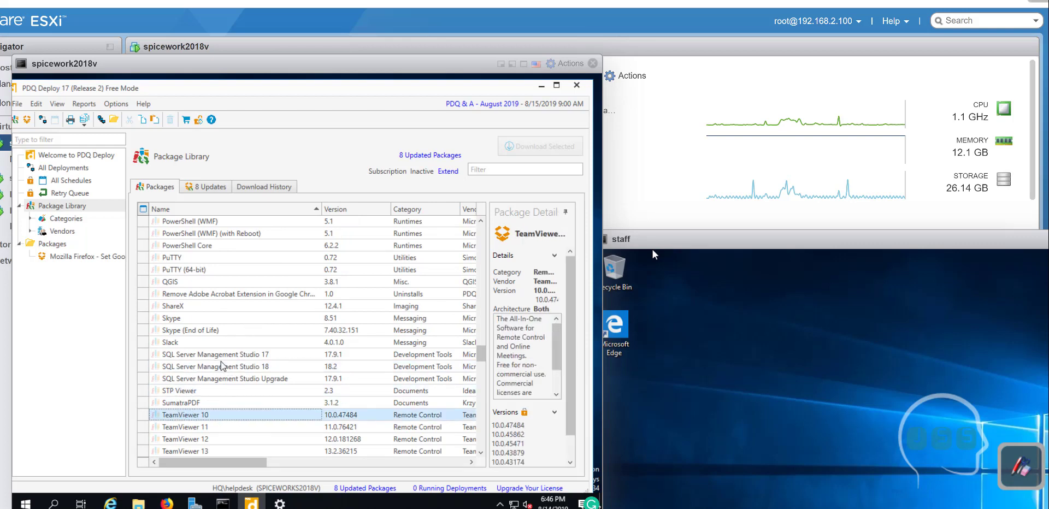
pyautogui.scroll(-1, 190, 401)
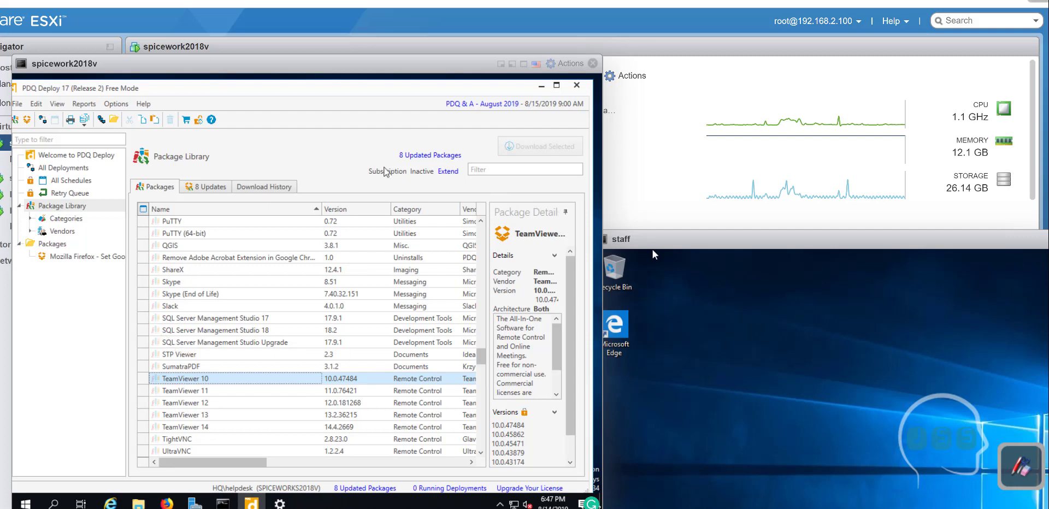
# Step: Line up the spicework2018v and staff consoles at the same height and bring the spicework2018v console to the front
pyautogui.moveTo(129, 68); pyautogui.dragTo(122, 38)
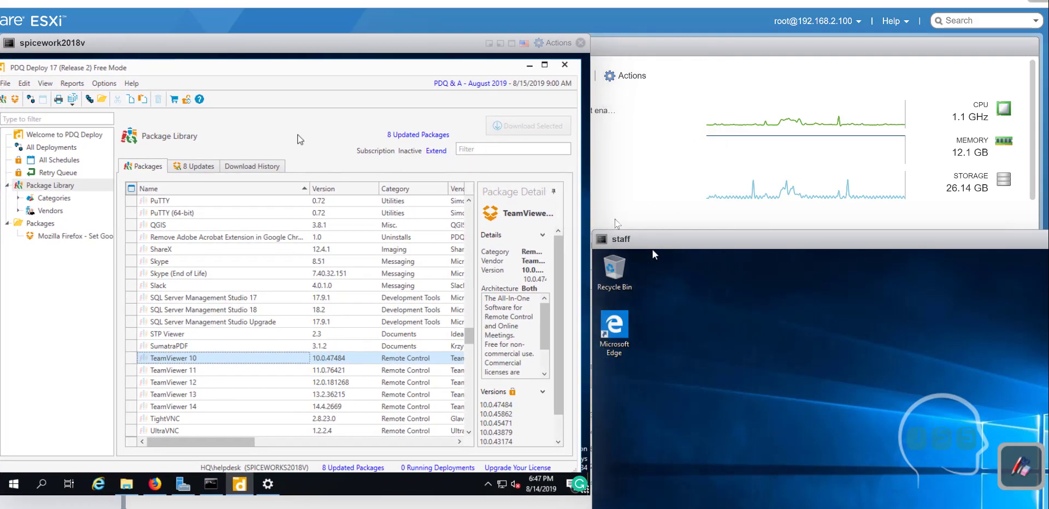
pyautogui.moveTo(648, 255); pyautogui.dragTo(430, 54)
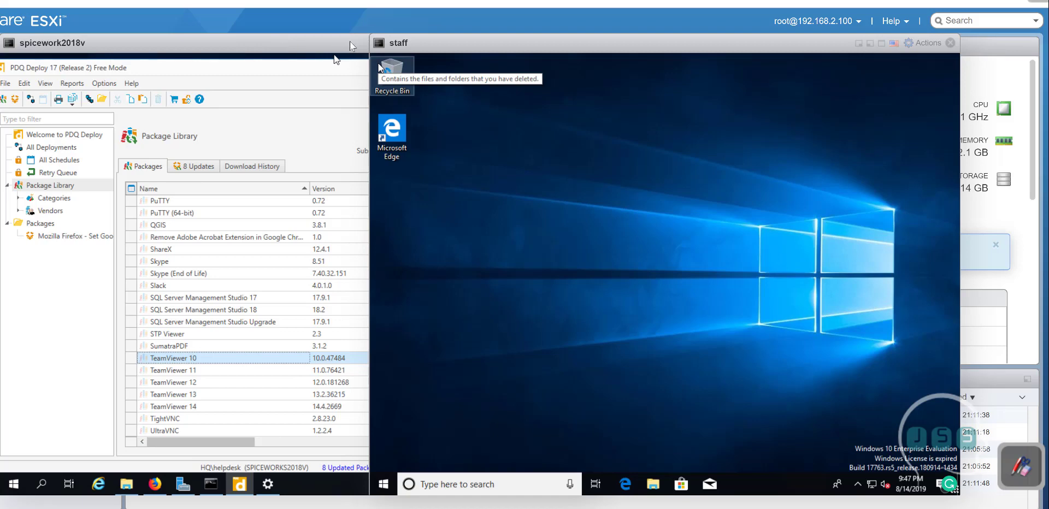
pyautogui.moveTo(395, 42)
pyautogui.mouseDown()
pyautogui.moveTo(504, 42)
pyautogui.moveTo(395, 37)
pyautogui.mouseUp()
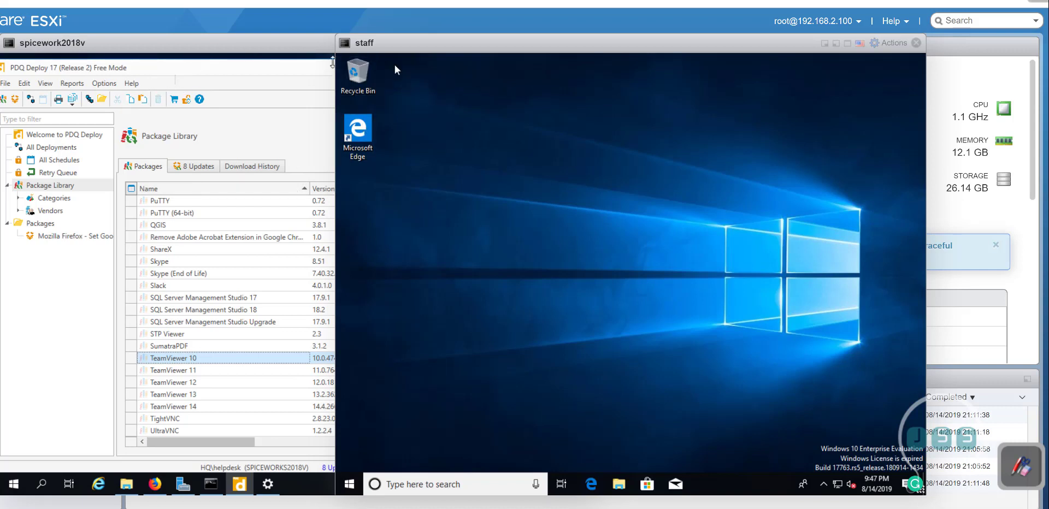
pyautogui.moveTo(370, 49)
pyautogui.mouseDown()
pyautogui.moveTo(503, 51)
pyautogui.moveTo(384, 49)
pyautogui.mouseUp()
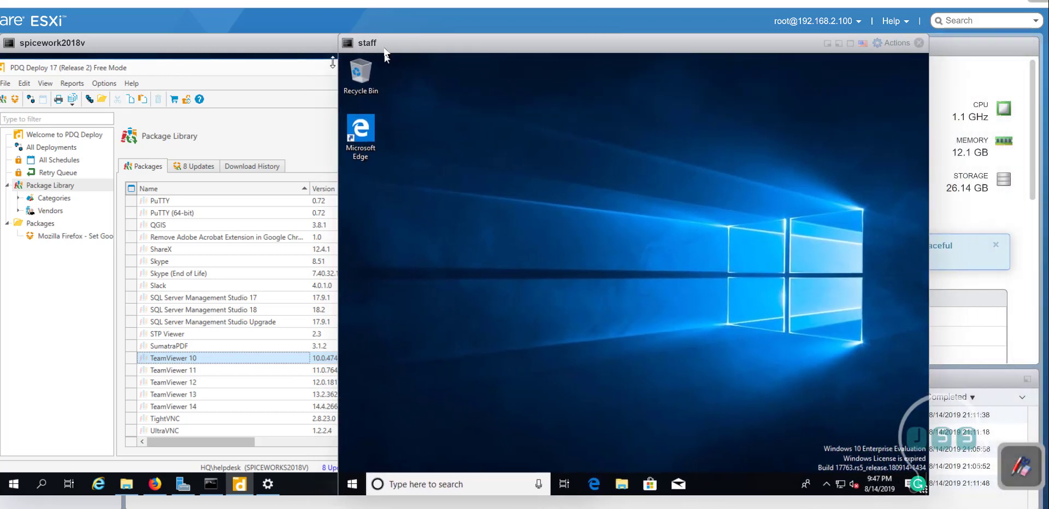
pyautogui.click(335, 82)
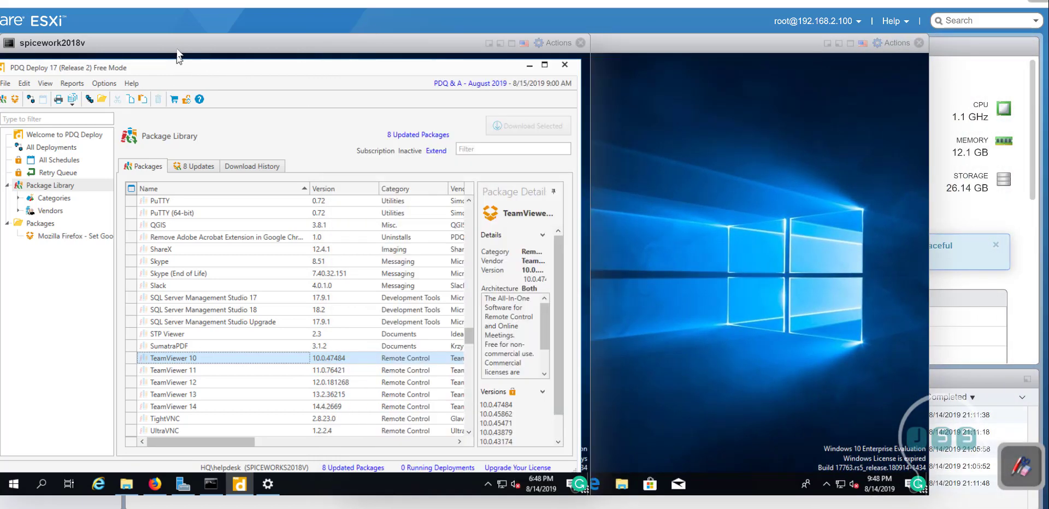
# Step: Minimize PDQ Deploy on the spicework2018v server and create a folder named "deploy" in Documents
pyautogui.click(529, 65)
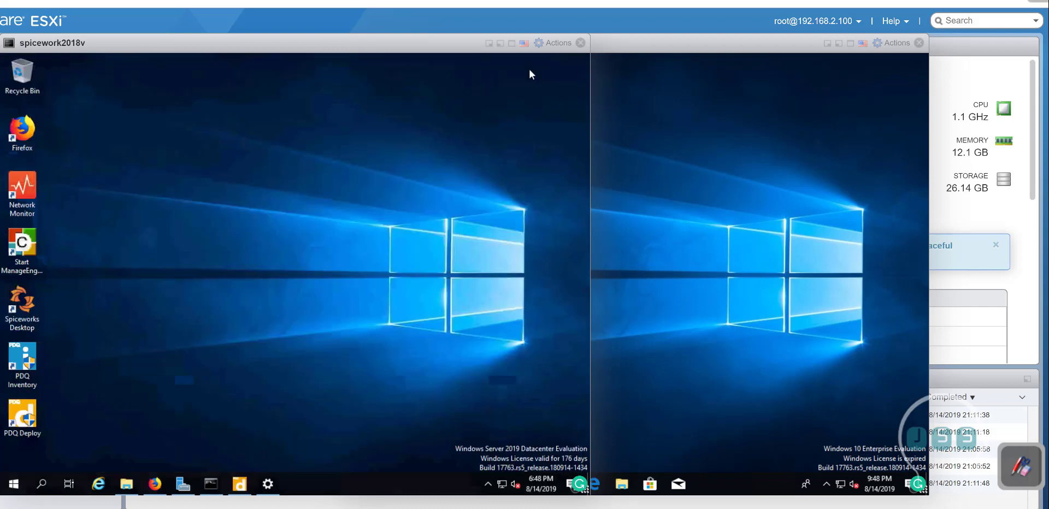
pyautogui.click(126, 483)
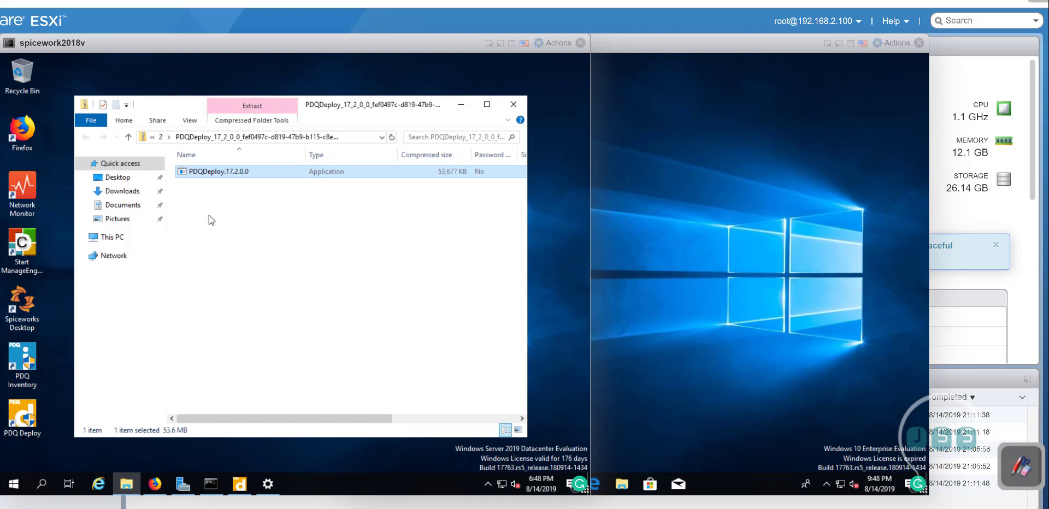
pyautogui.click(134, 207)
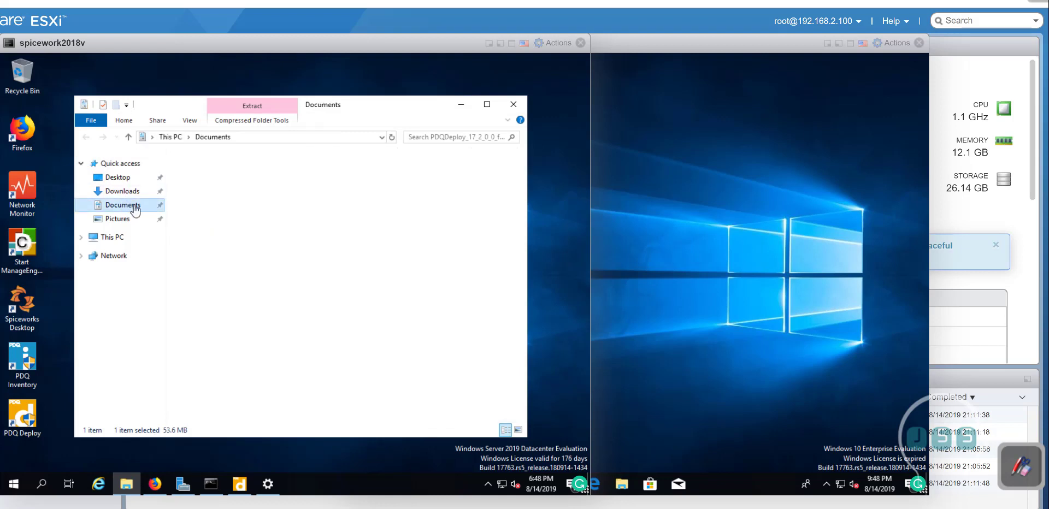
pyautogui.rightClick(207, 209)
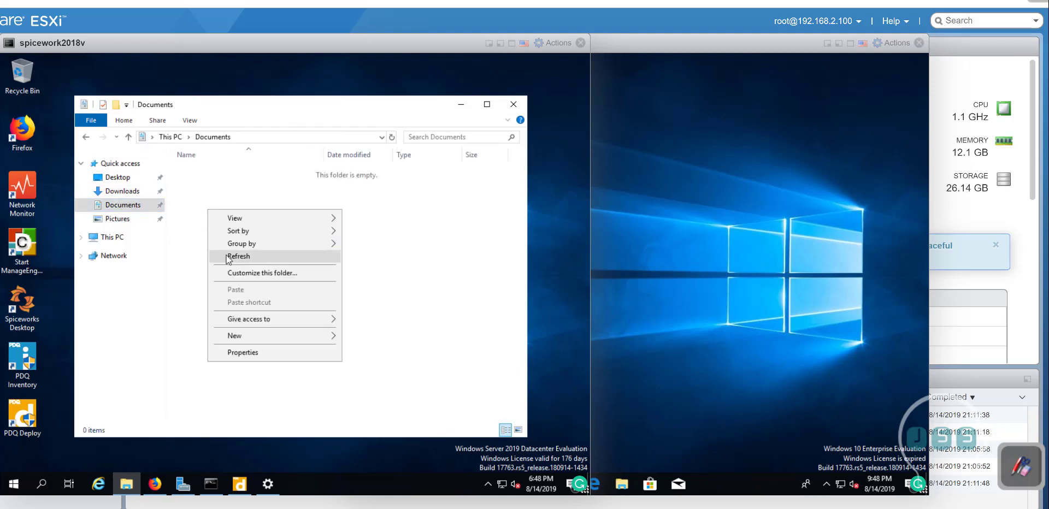
pyautogui.moveTo(259, 336)
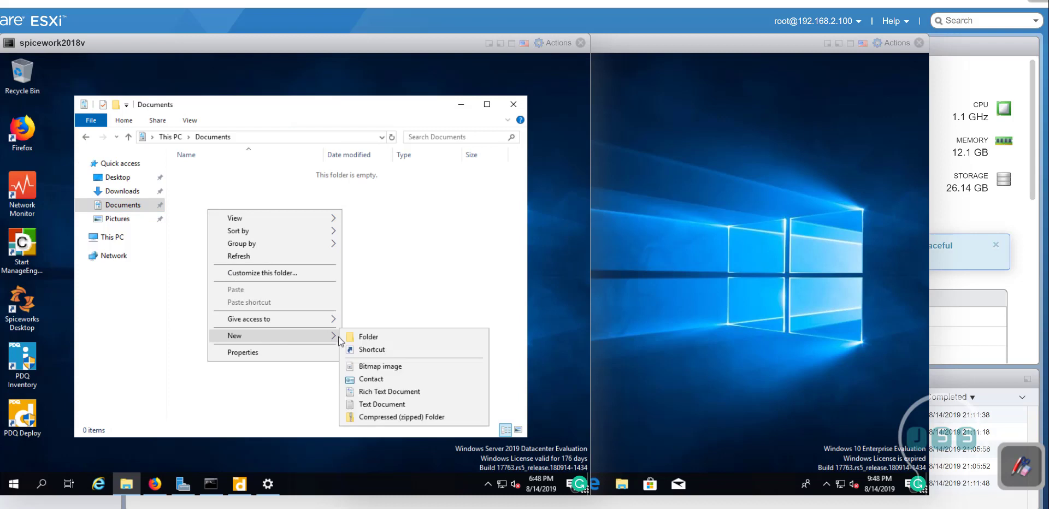
pyautogui.click(367, 337)
pyautogui.write('eploy')
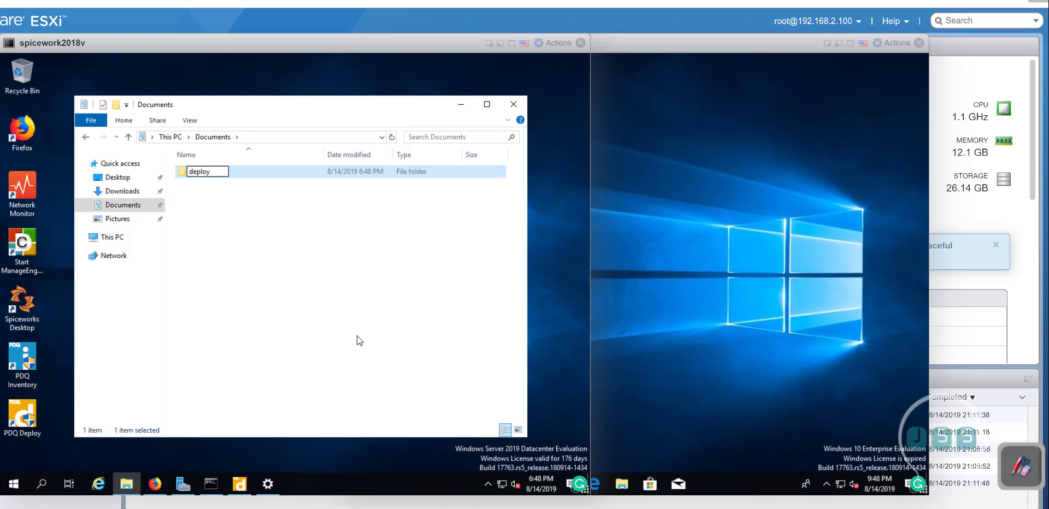
pyautogui.click(352, 293)
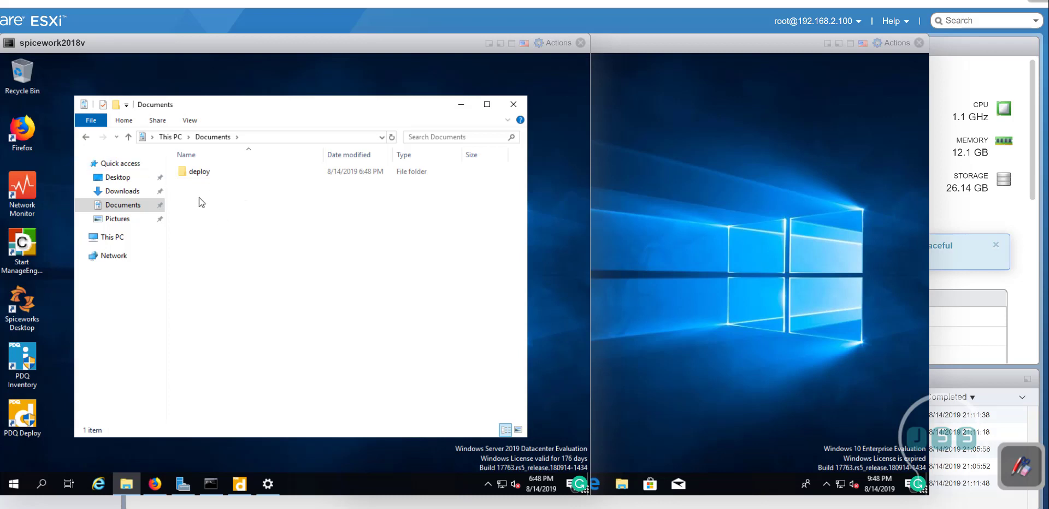
pyautogui.click(716, 179)
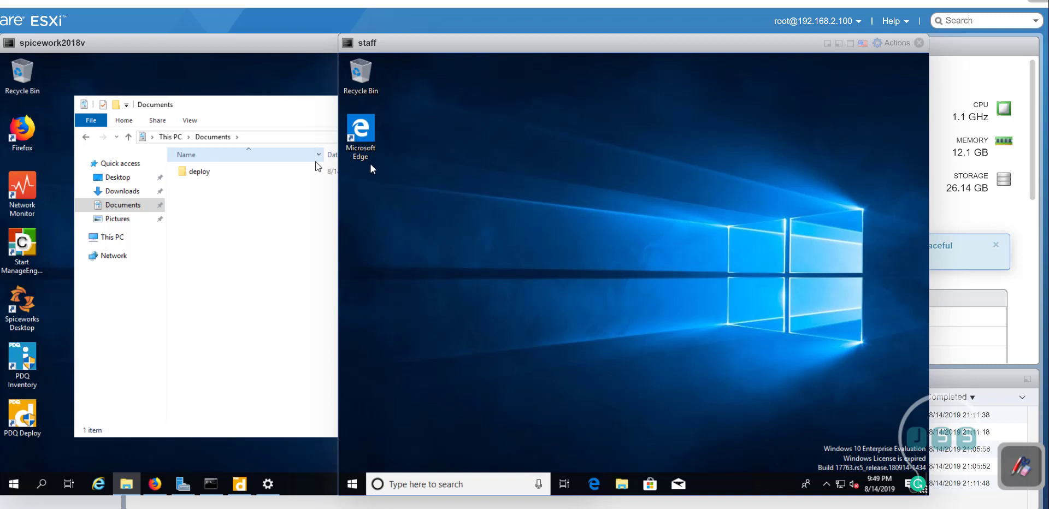
pyautogui.click(275, 236)
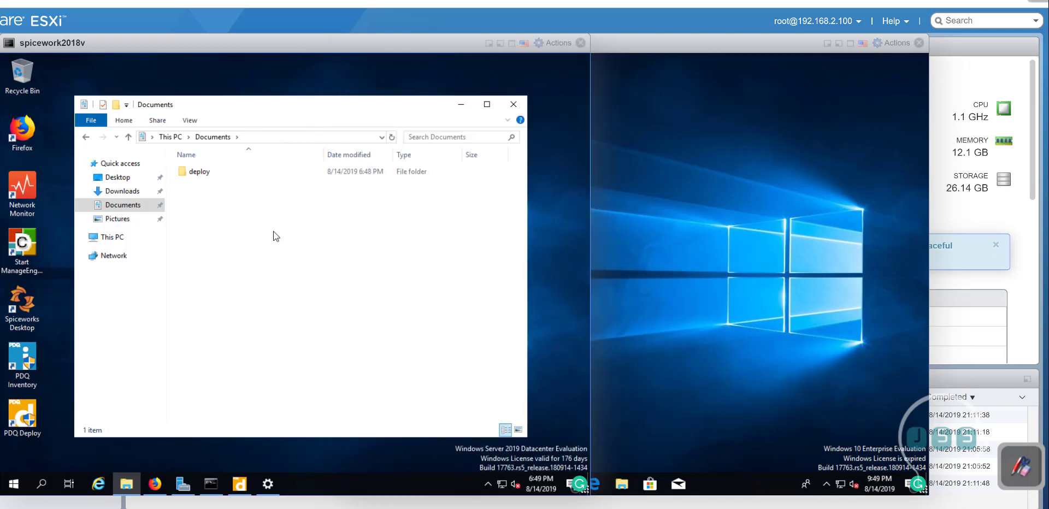
# Step: Search the web in Firefox for "zoom download" and save ZoomInstaller.exe from Zoom's Download for Windows page
pyautogui.doubleClick(31, 132)
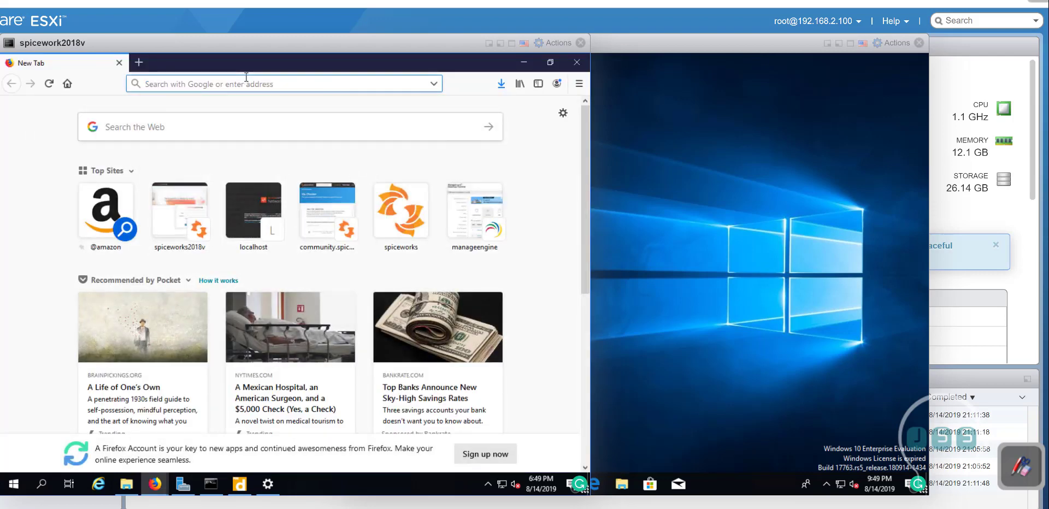
pyautogui.write('zoom ')
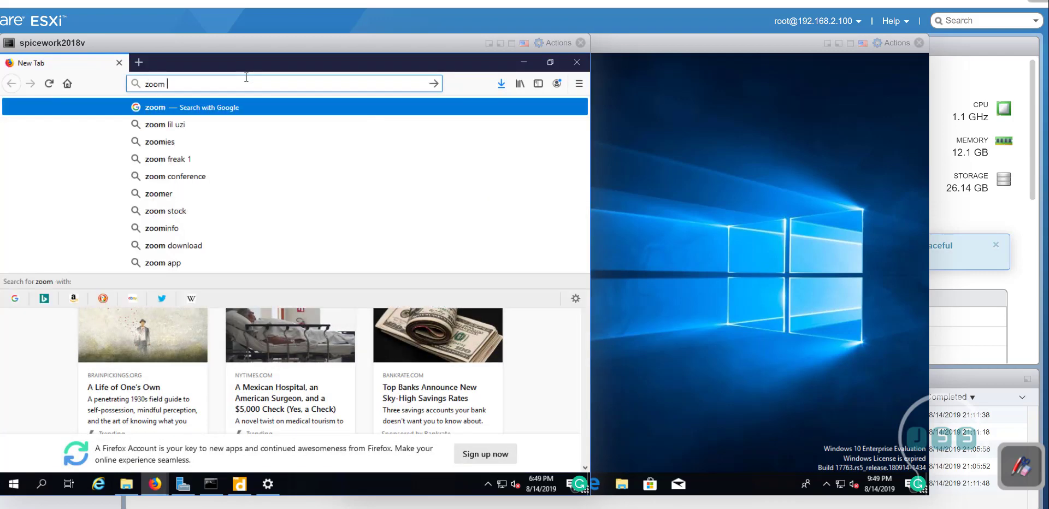
pyautogui.write('download')
pyautogui.press('Return')
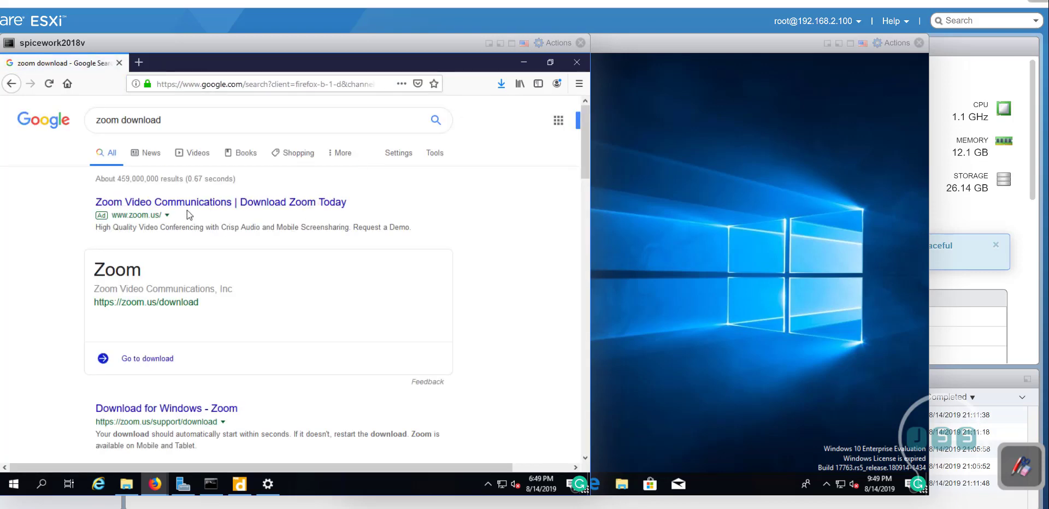
pyautogui.scroll(-3, 224, 262)
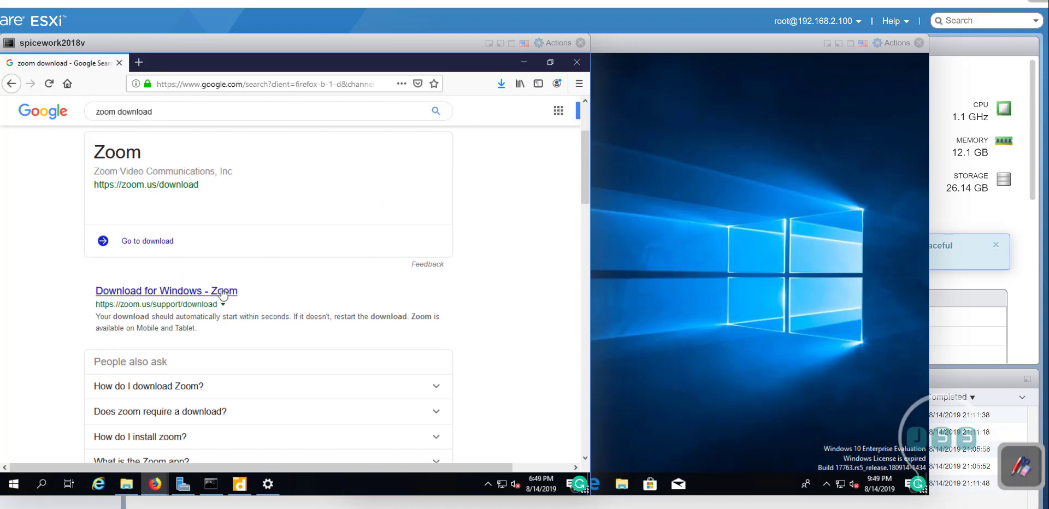
pyautogui.click(222, 292)
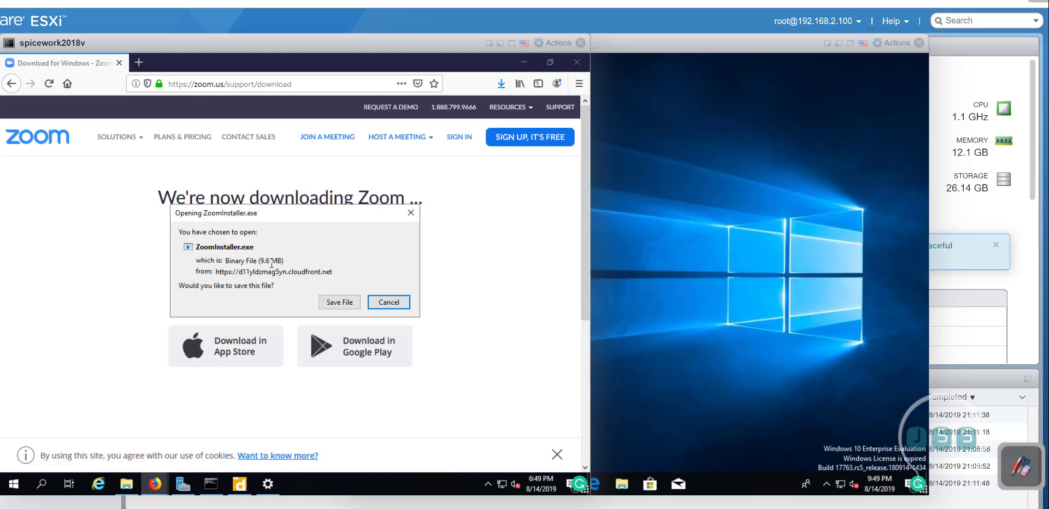
pyautogui.click(337, 305)
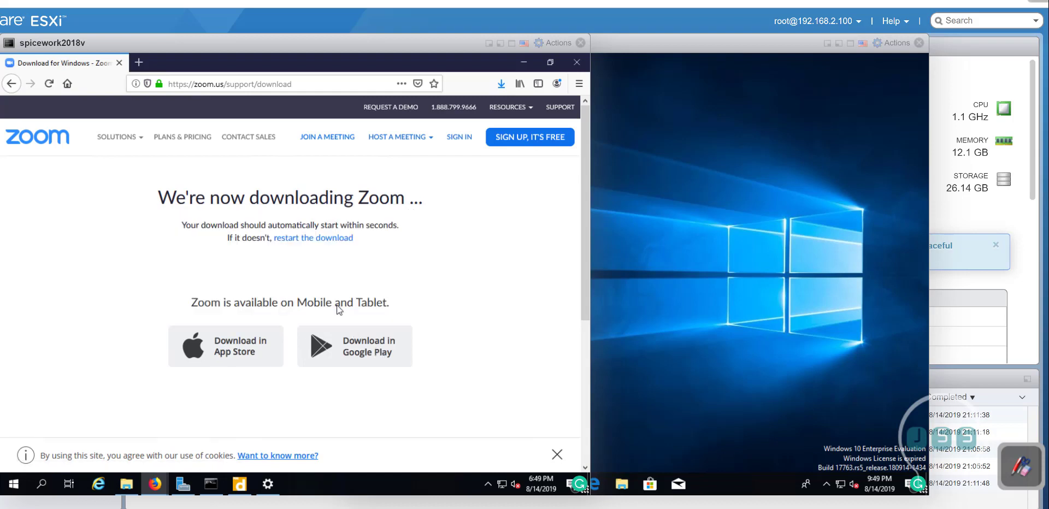
# Step: Show the downloaded ZoomInstaller file in its folder and copy it into the deploy folder in Documents
pyautogui.click(501, 82)
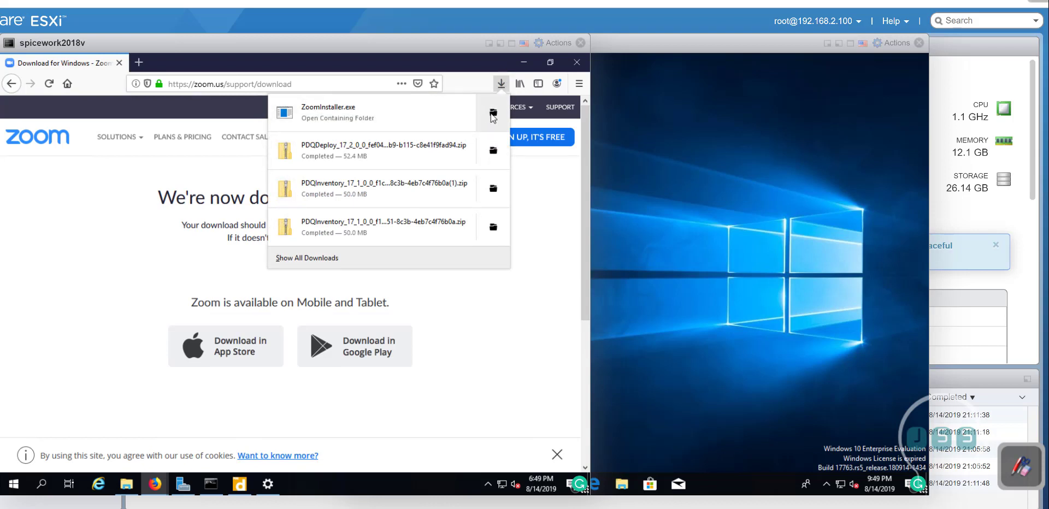
pyautogui.click(493, 115)
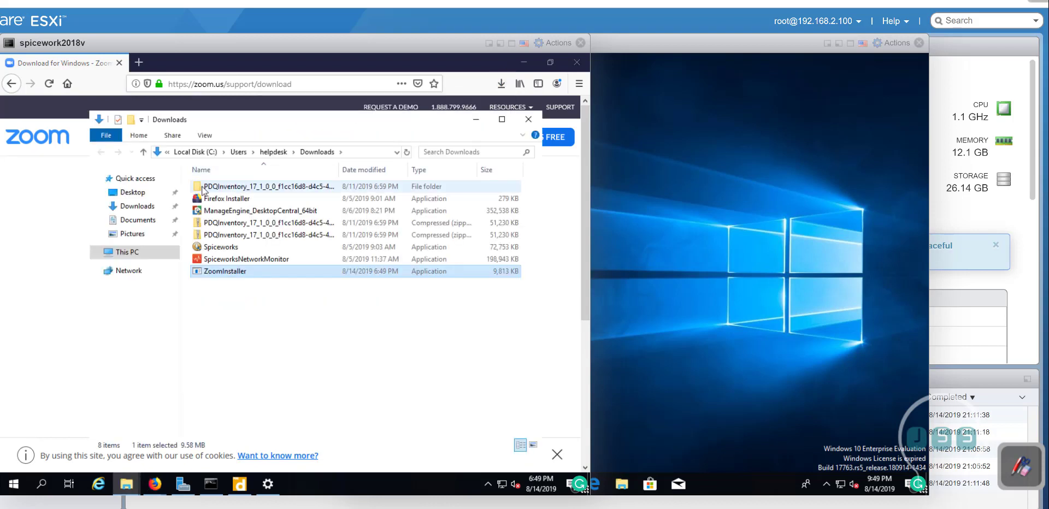
pyautogui.doubleClick(237, 270)
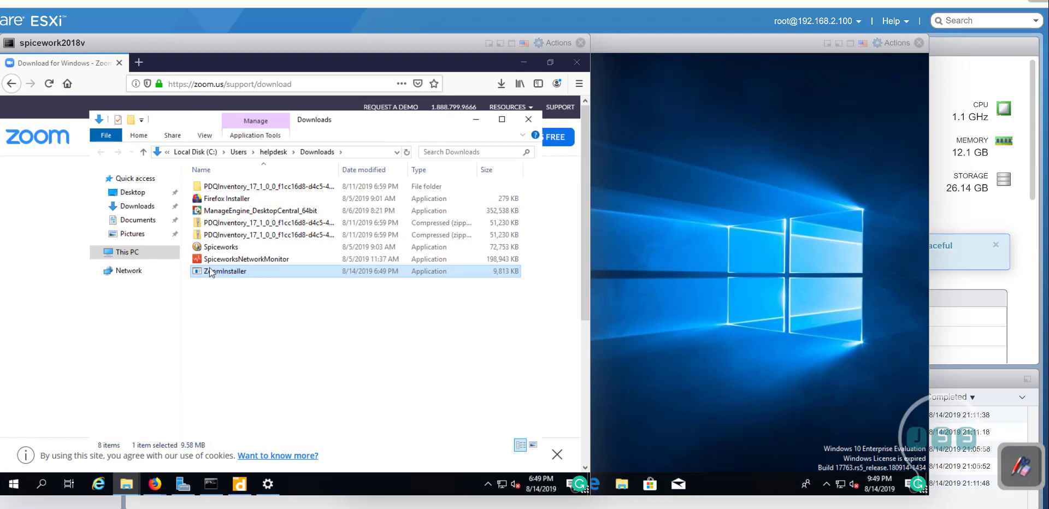
pyautogui.rightClick(238, 270)
pyautogui.click(266, 405)
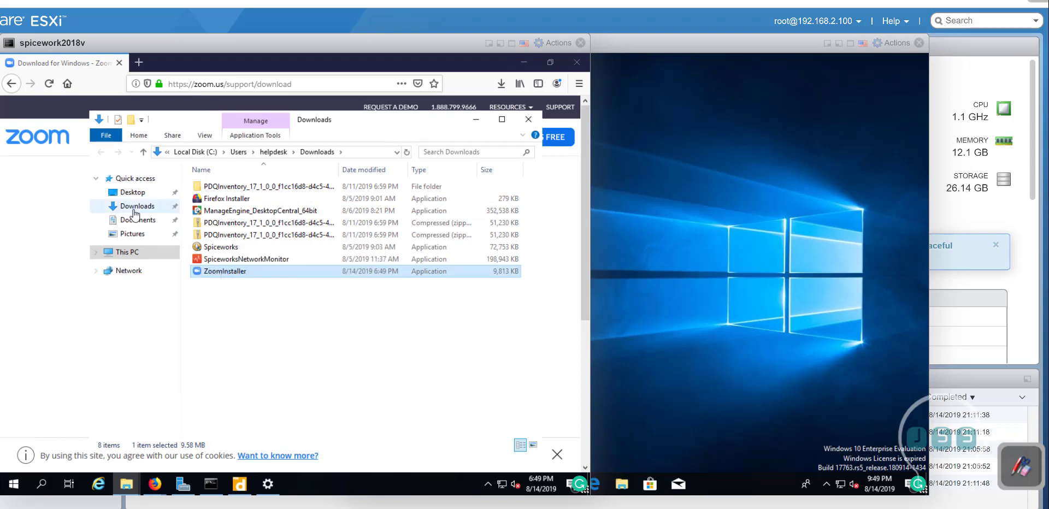
pyautogui.click(138, 220)
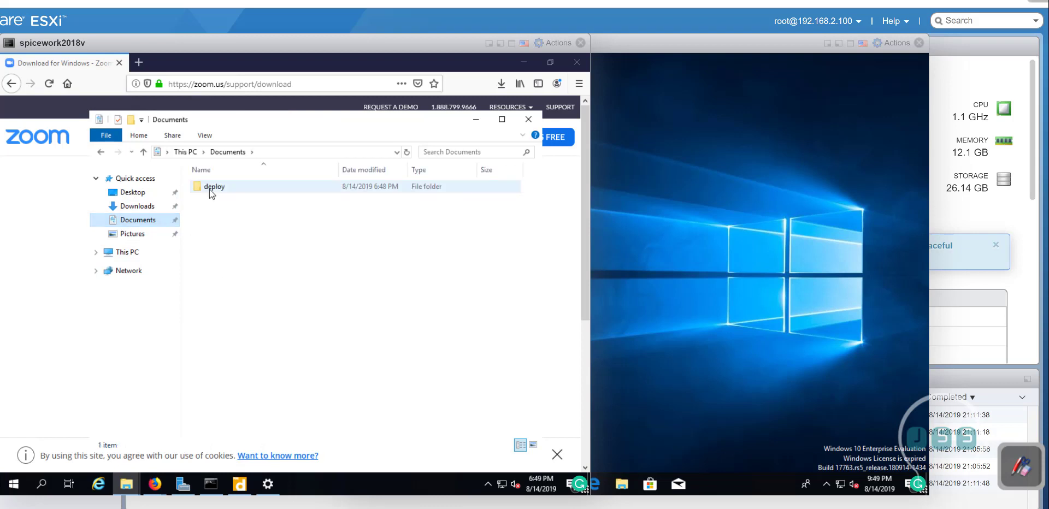
pyautogui.doubleClick(209, 189)
pyautogui.rightClick(235, 227)
pyautogui.click(255, 307)
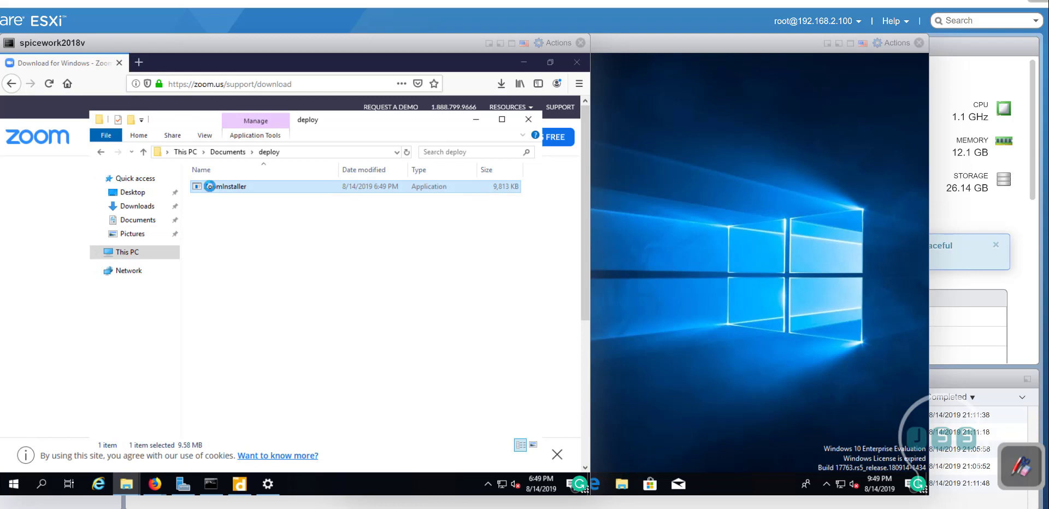
# Step: Start a PDQ Deploy package from ZoomInstaller, allow the console to make changes, and highlight the package step's command line
pyautogui.rightClick(210, 186)
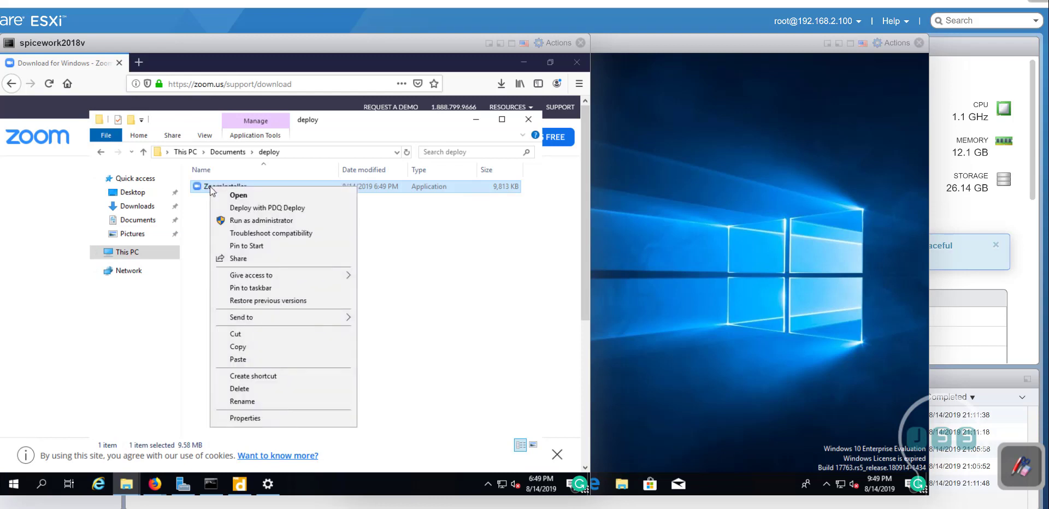
pyautogui.click(228, 210)
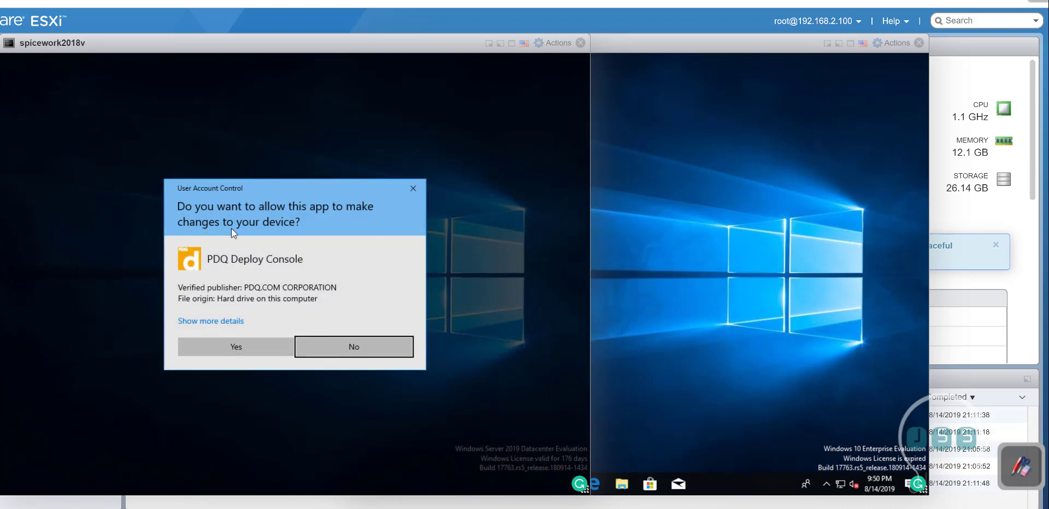
pyautogui.click(236, 346)
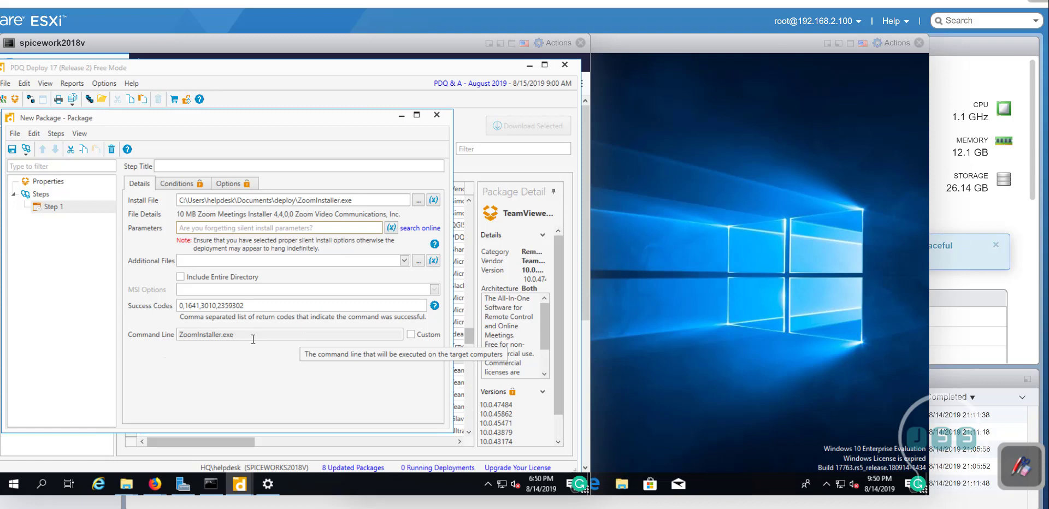
pyautogui.moveTo(234, 334); pyautogui.dragTo(180, 339)
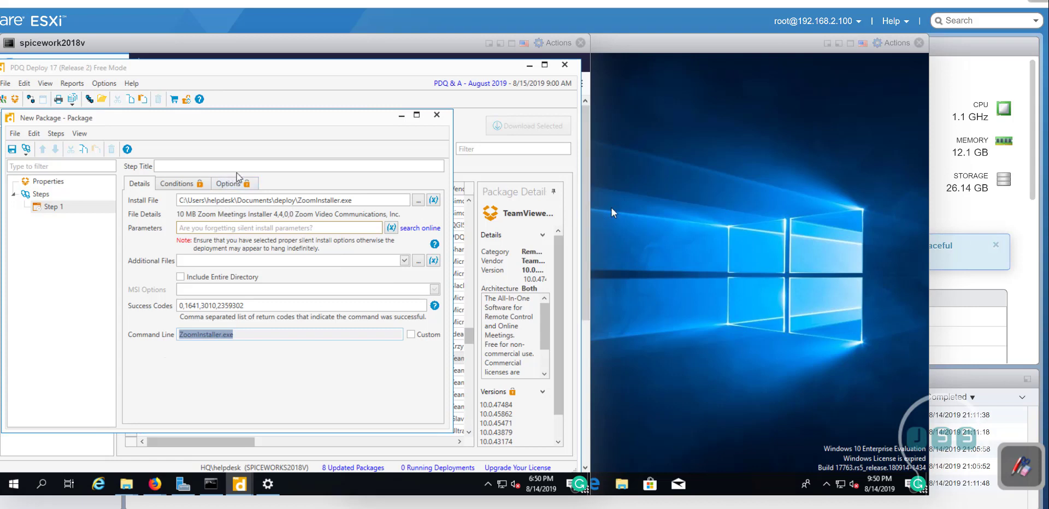
# Step: Name the new package "zoom" in its properties, save it, and close the package window
pyautogui.click(66, 184)
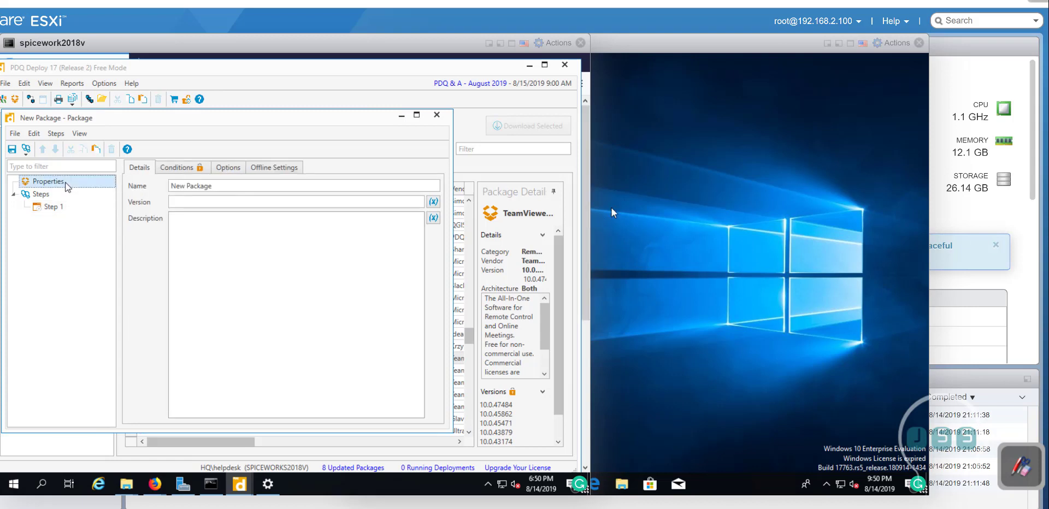
pyautogui.press('Tab')
pyautogui.write('zoom')
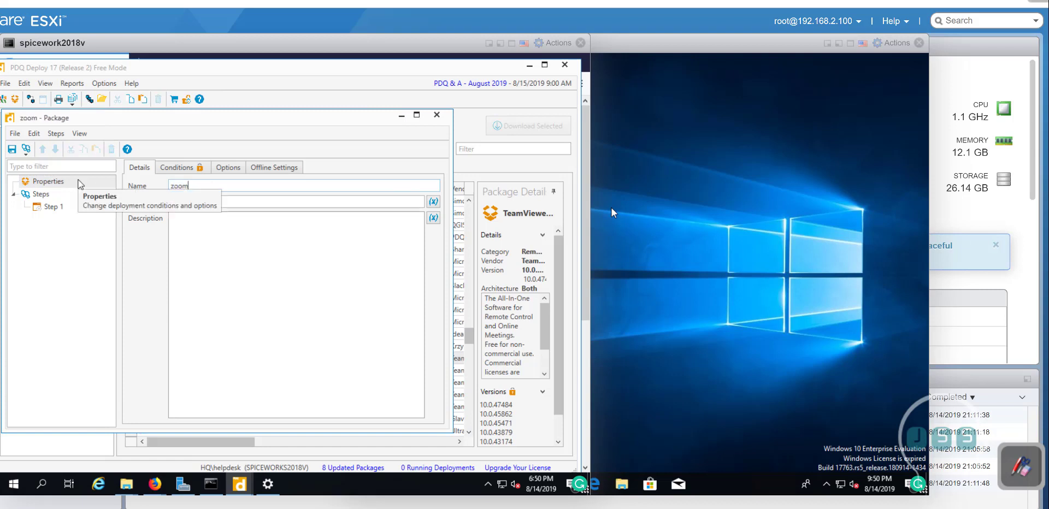
pyautogui.click(11, 149)
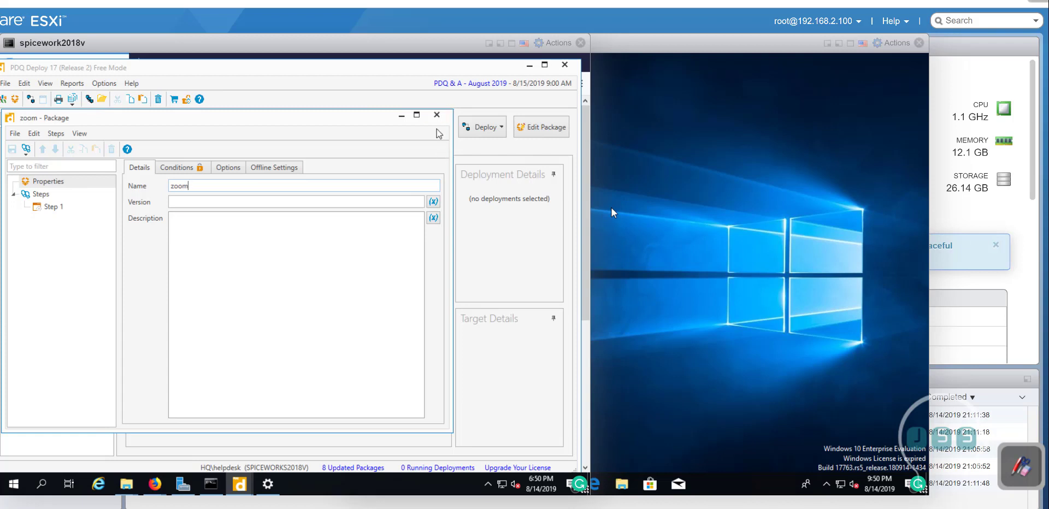
pyautogui.click(436, 115)
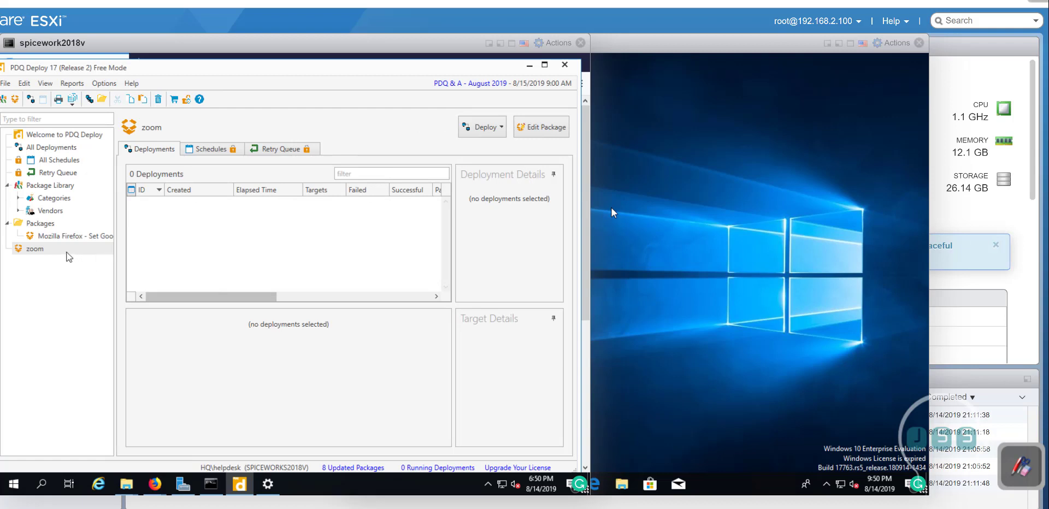
# Step: Deploy the zoom package once to the target computer "staff", starting the deployment immediately
pyautogui.rightClick(66, 252)
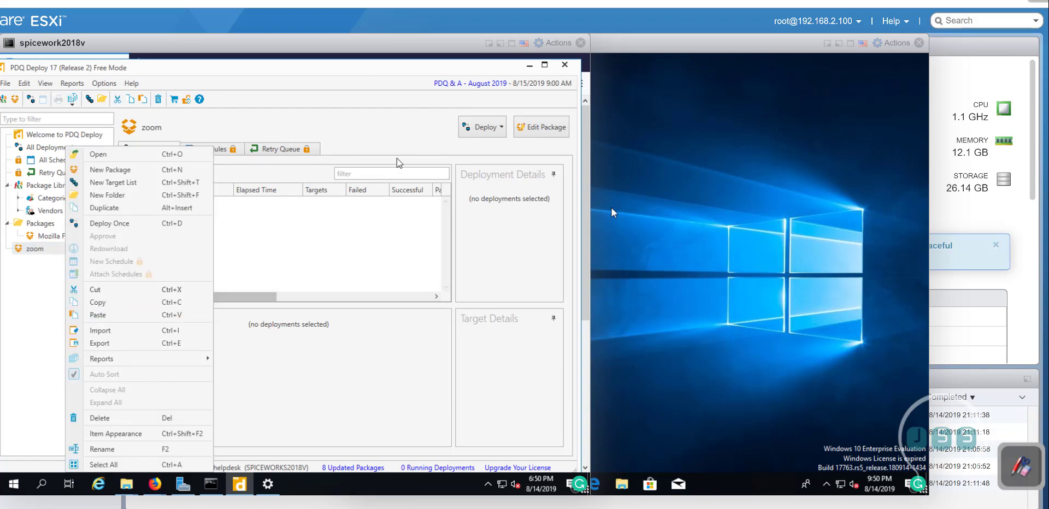
pyautogui.click(482, 128)
pyautogui.click(485, 143)
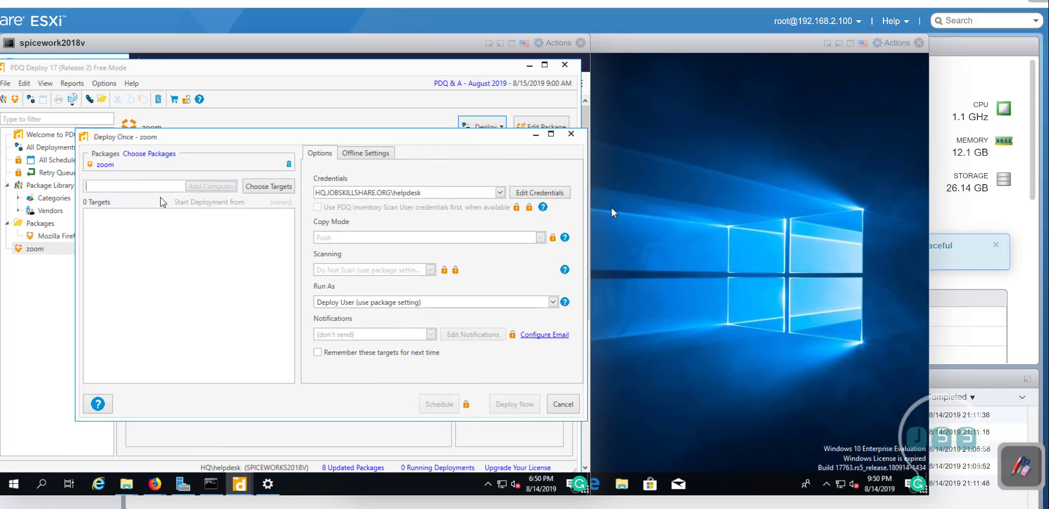
pyautogui.write('staff')
pyautogui.click(202, 191)
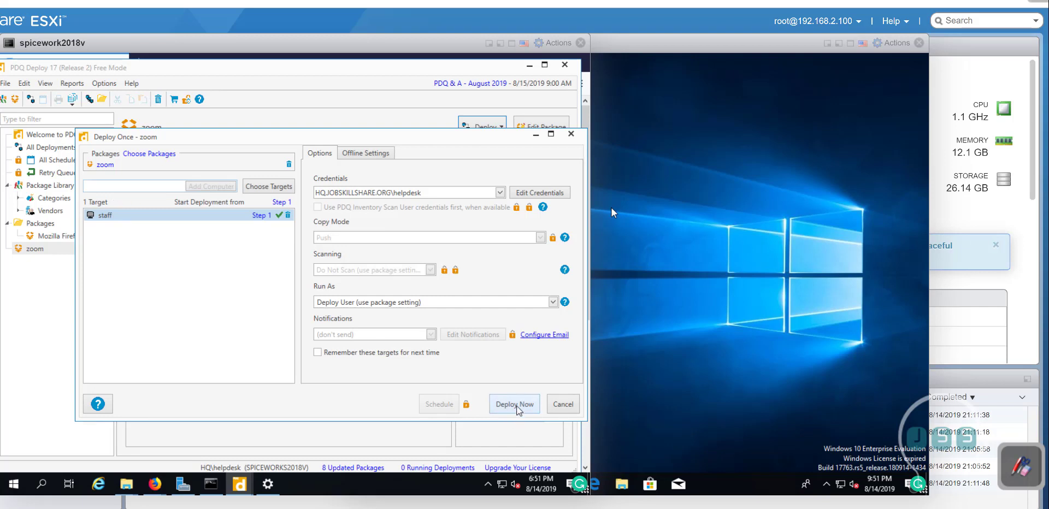
pyautogui.click(513, 410)
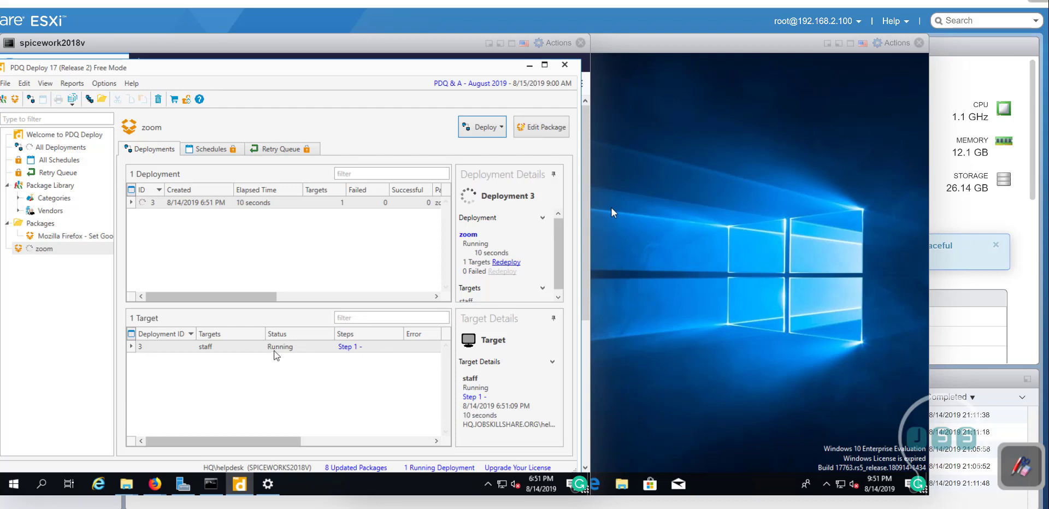
# Step: Check the staff console's desktop and select the staff target in the zoom deployment to view its status
pyautogui.click(710, 344)
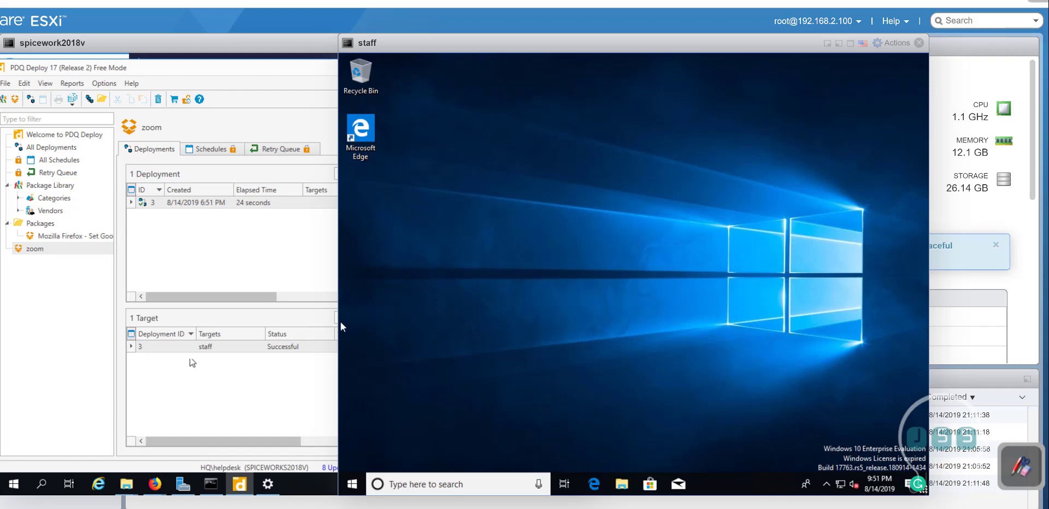
pyautogui.click(207, 349)
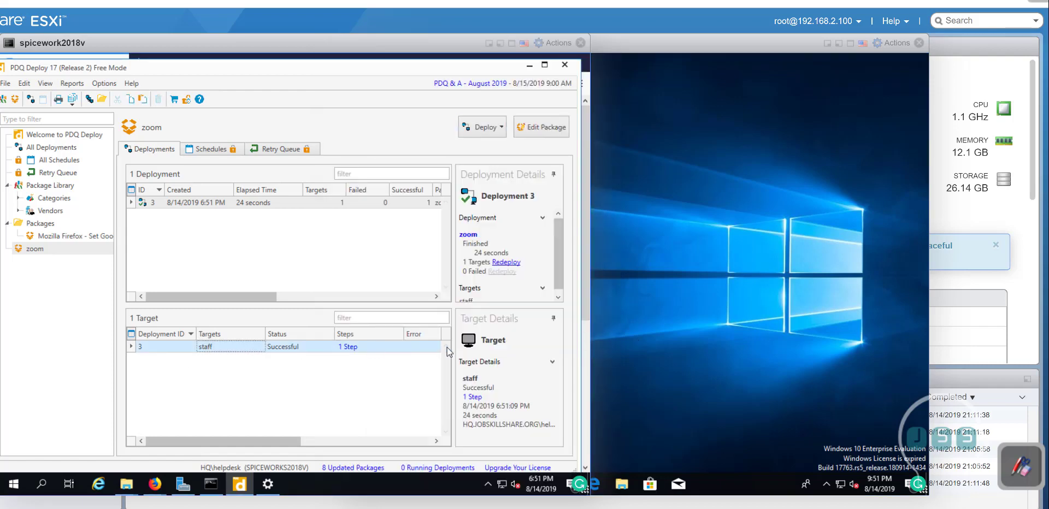
# Step: Search for "zoom" on the staff machine, launch Start Zoom, and close the Zoom Cloud Meetings window
pyautogui.click(662, 319)
pyautogui.click(395, 487)
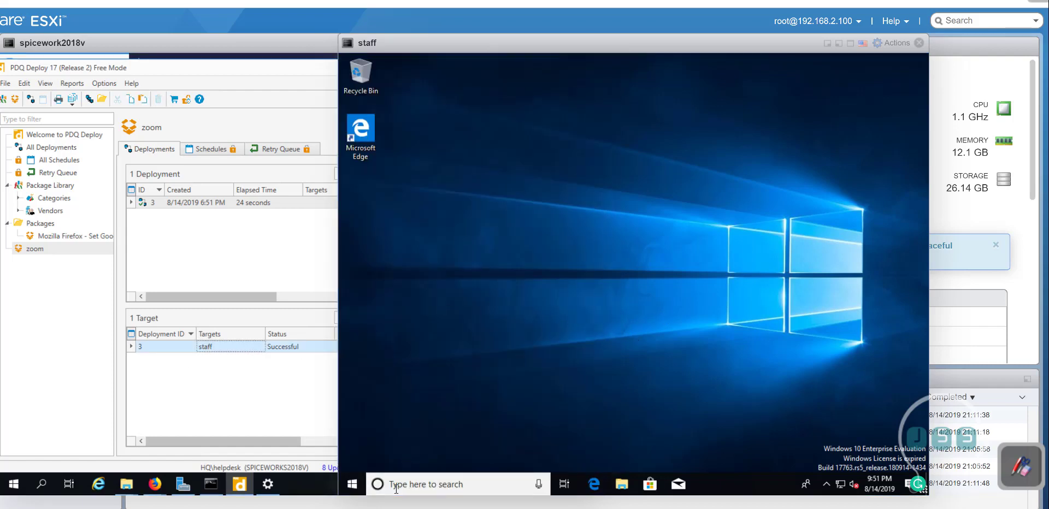
pyautogui.write('zoom')
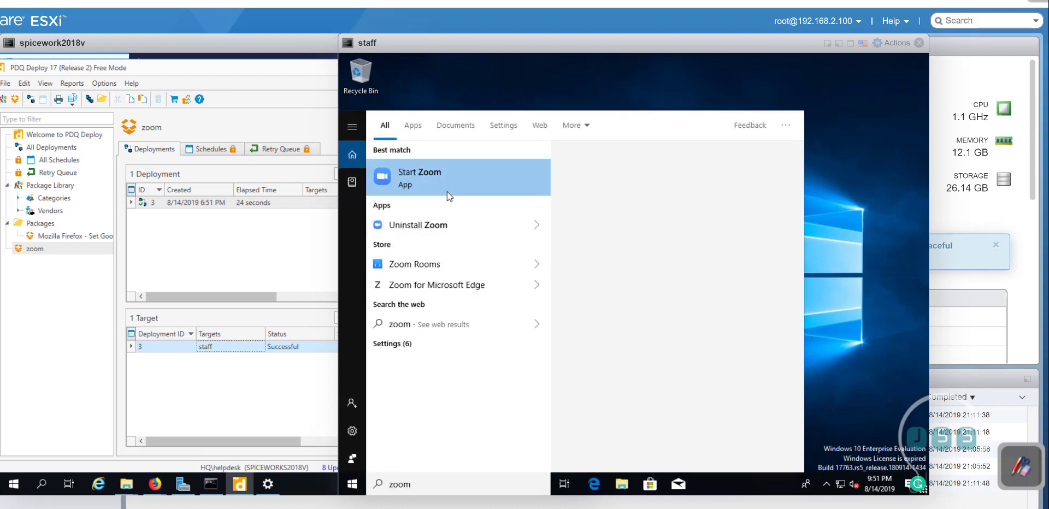
pyautogui.click(447, 191)
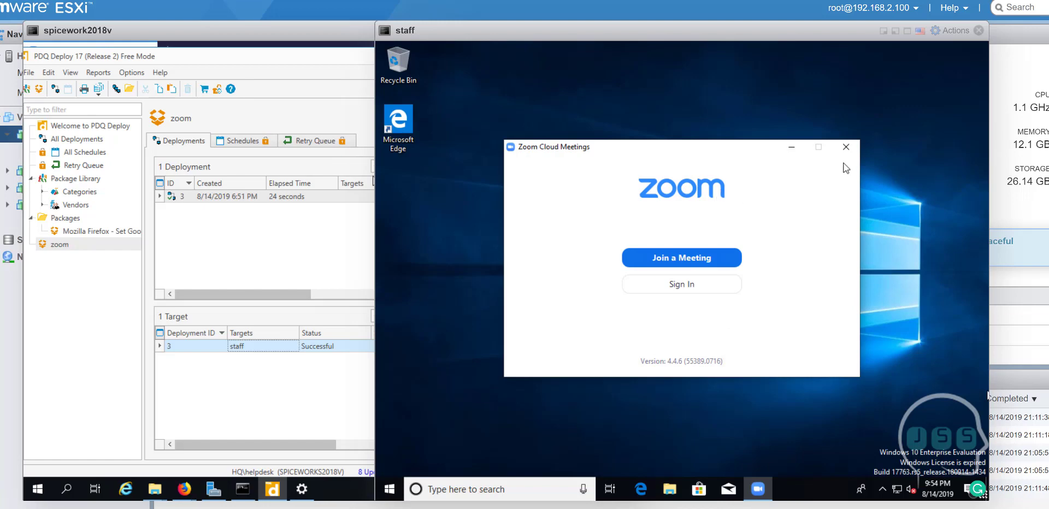
pyautogui.click(845, 146)
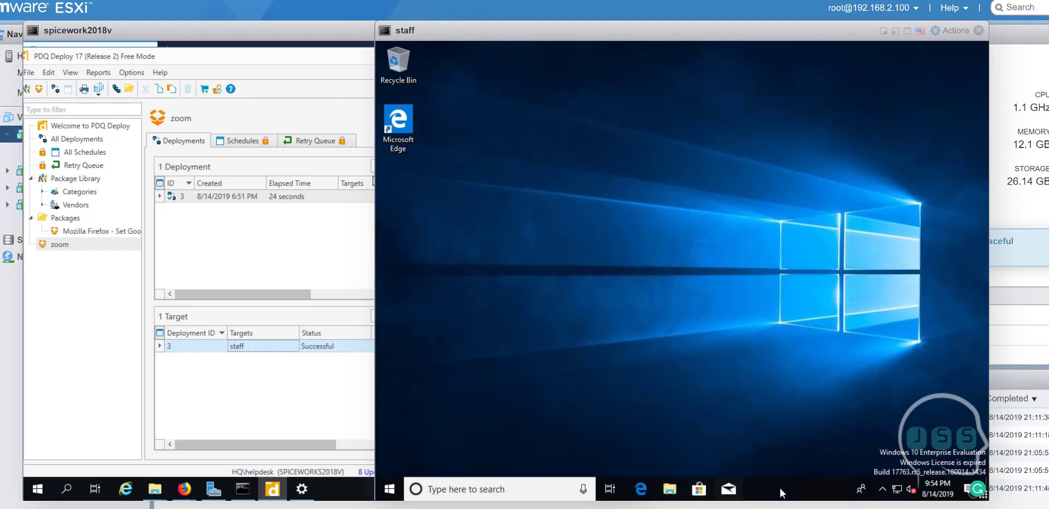
# Step: Relaunch Start Zoom on the staff machine from the recently added apps and minimize its window
pyautogui.rightClick(794, 489)
pyautogui.click(389, 490)
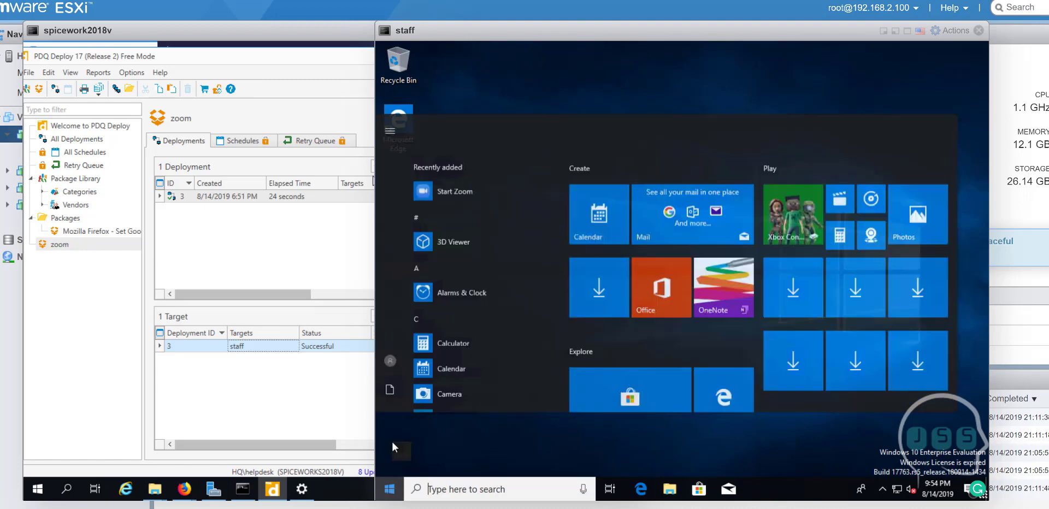
pyautogui.press('Escape')
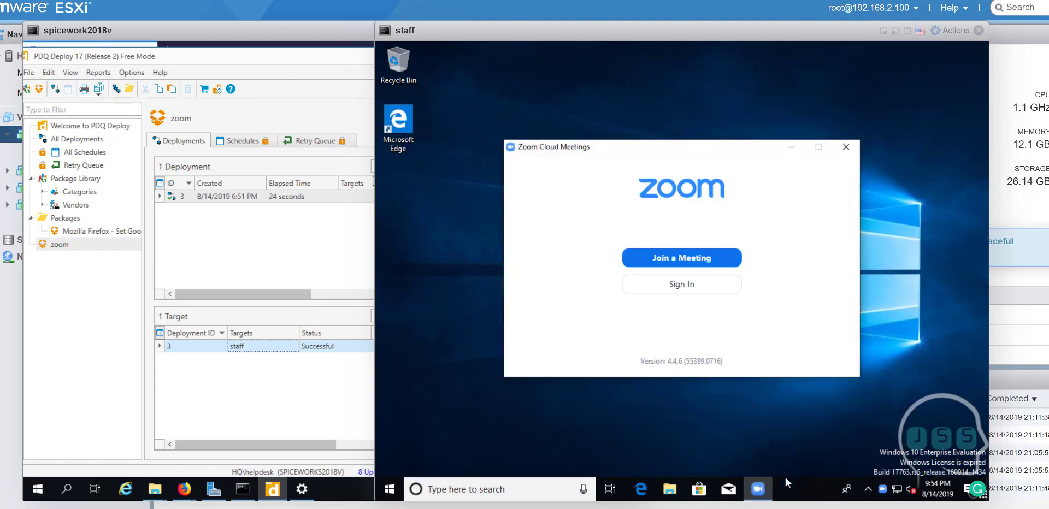
pyautogui.click(792, 149)
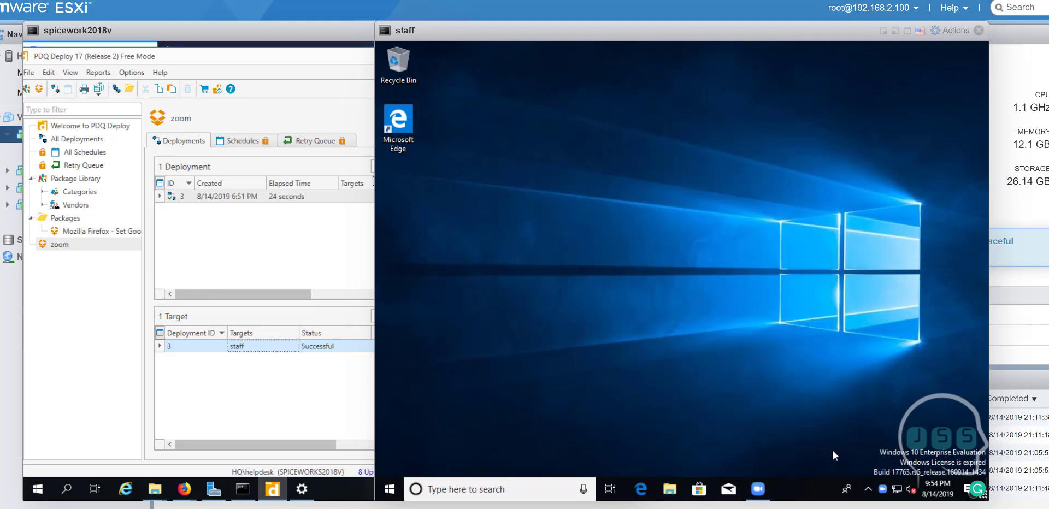
# Step: End the Zoom Meetings (32 bit) task in Task Manager, close Task Manager, and start Zoom again from the recently added apps
pyautogui.rightClick(801, 481)
pyautogui.click(831, 427)
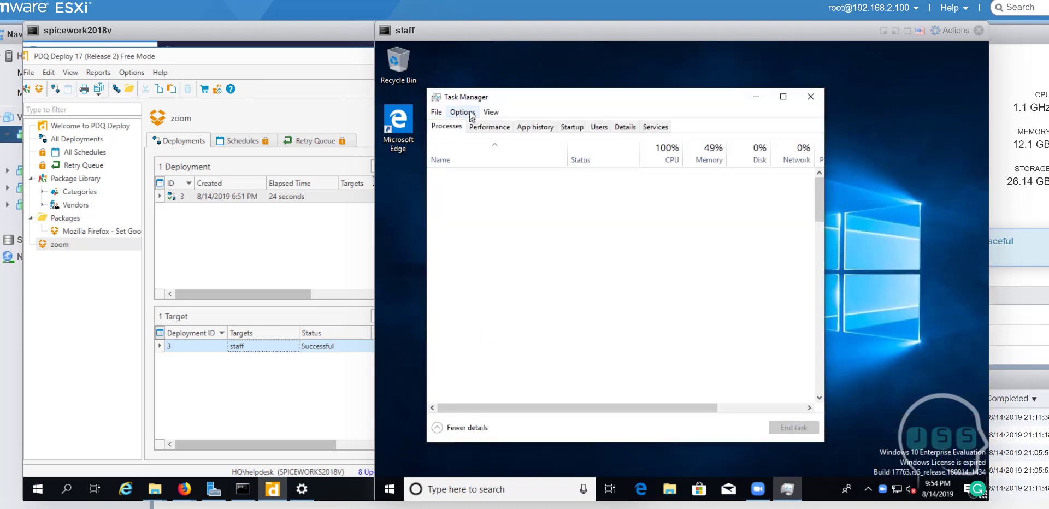
pyautogui.click(480, 215)
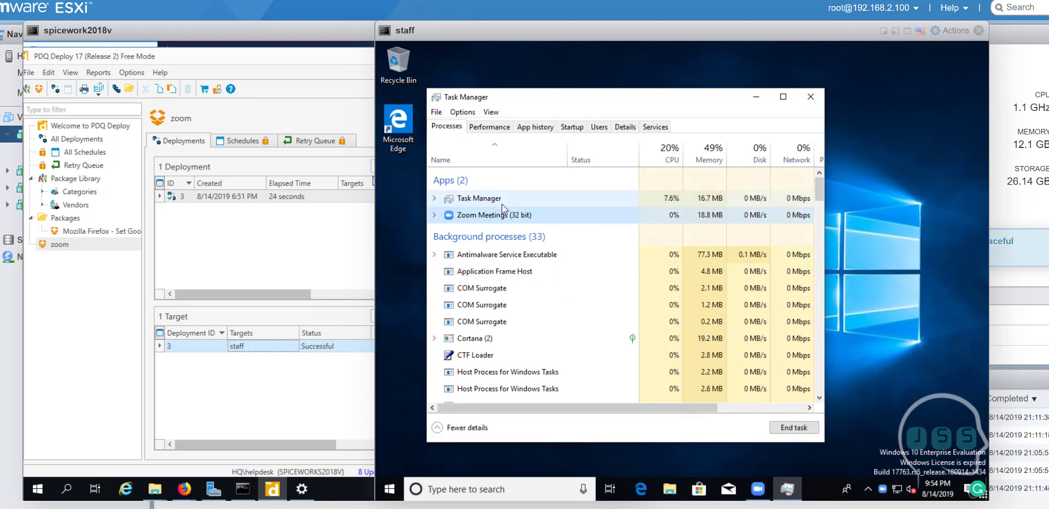
pyautogui.click(793, 428)
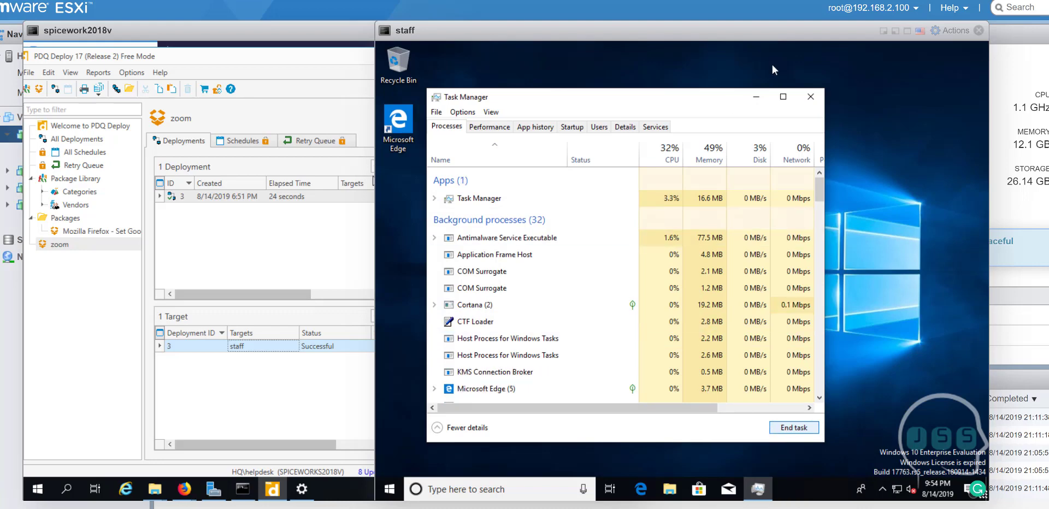
pyautogui.click(810, 101)
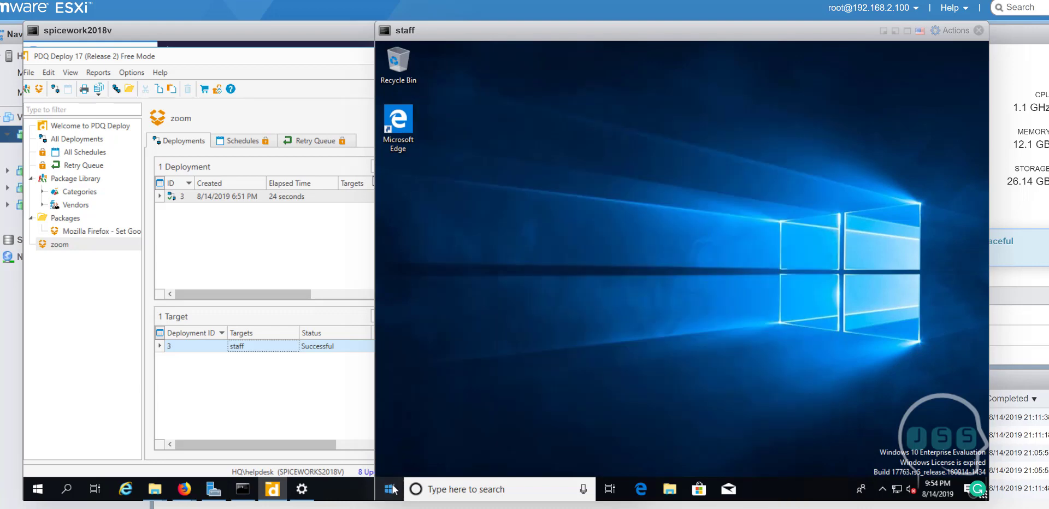
pyautogui.click(389, 489)
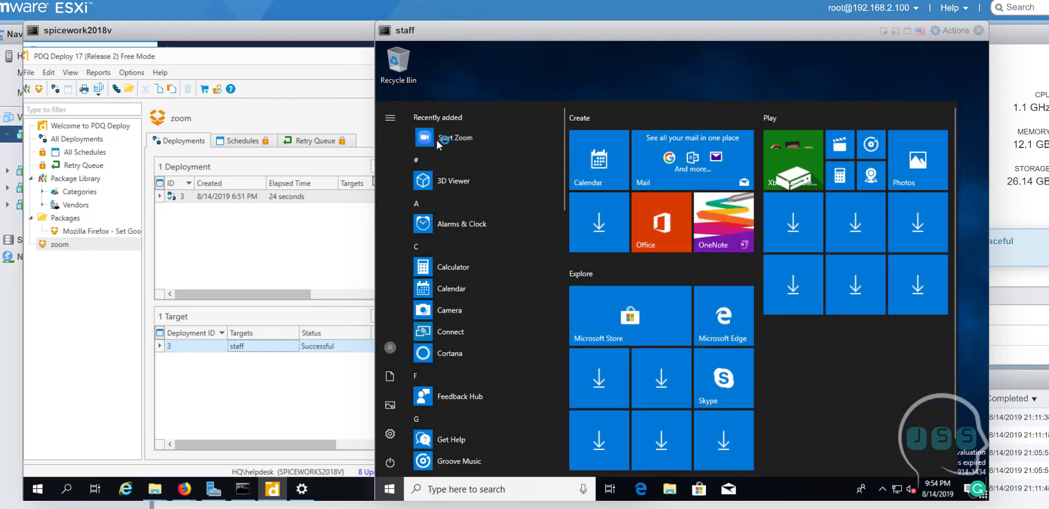
pyautogui.click(434, 74)
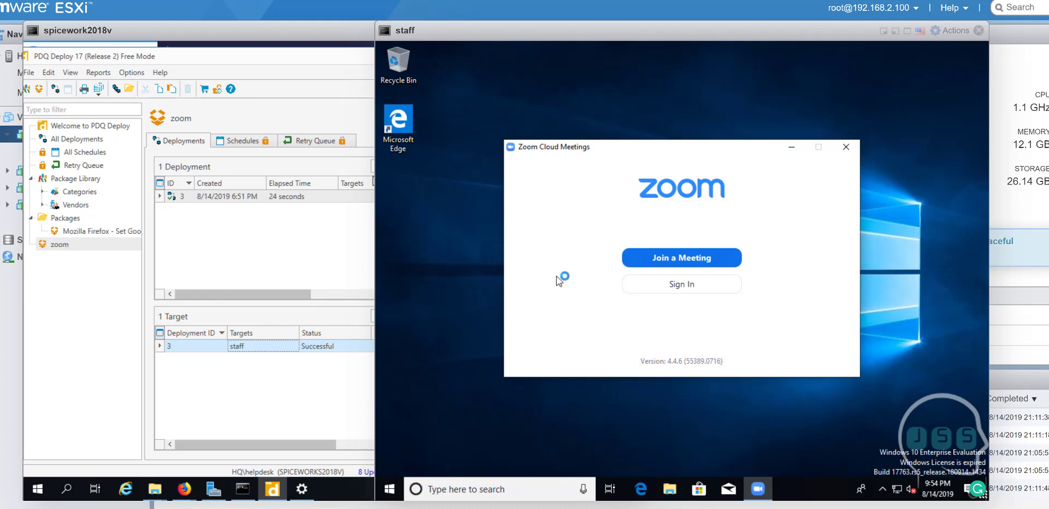
# Step: Return to PDQ Deploy on spicework2018v, open the zoom package for editing, and review the install parameters and command line of Step 1
pyautogui.click(319, 129)
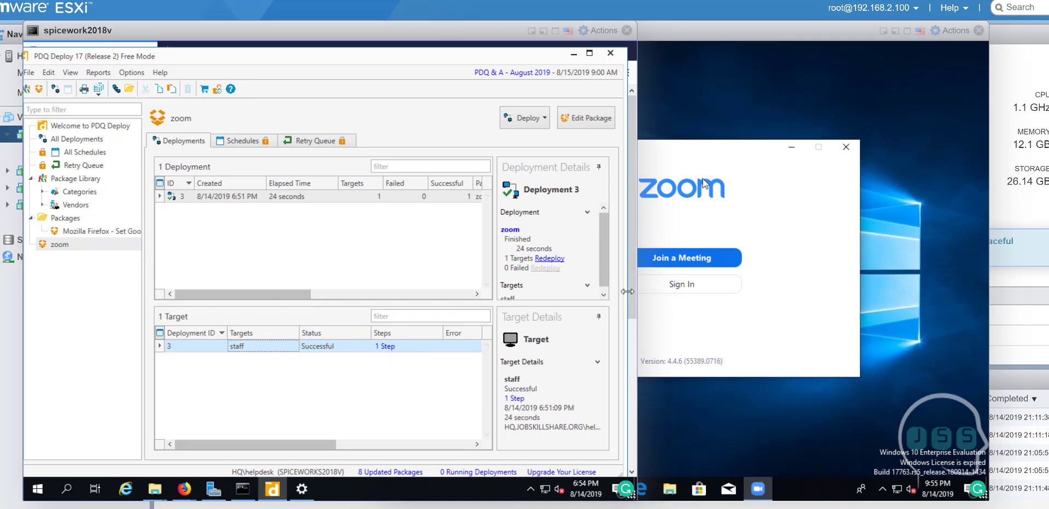
pyautogui.click(566, 117)
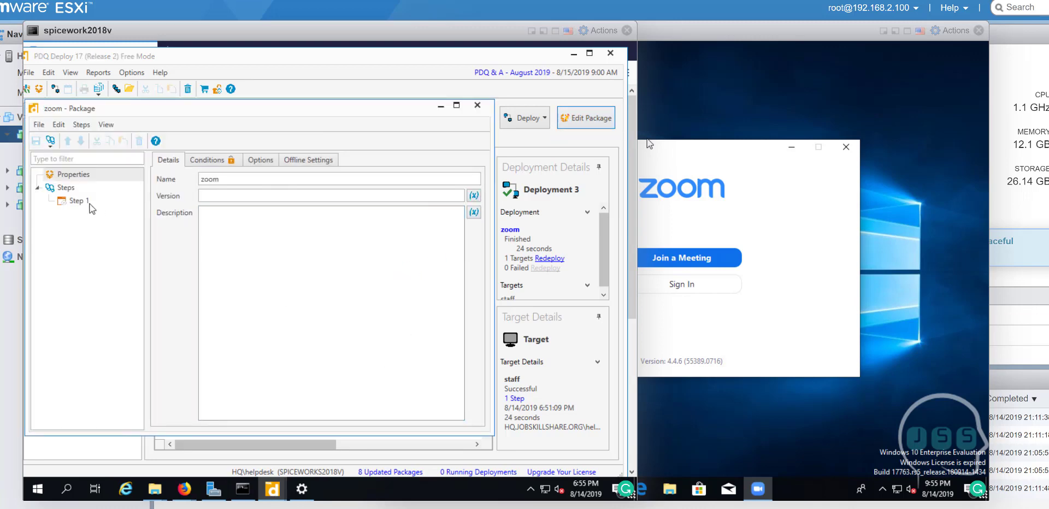
pyautogui.click(76, 201)
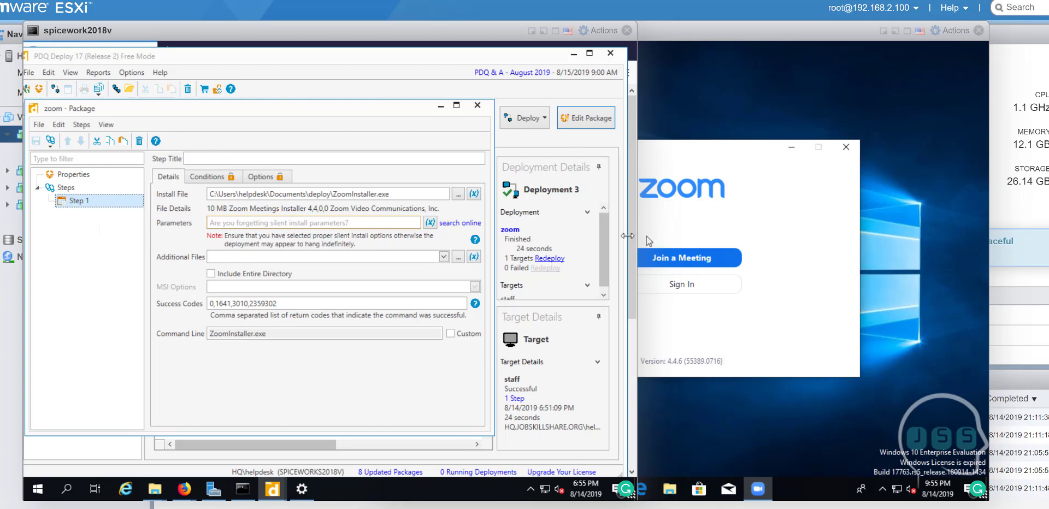
pyautogui.click(279, 334)
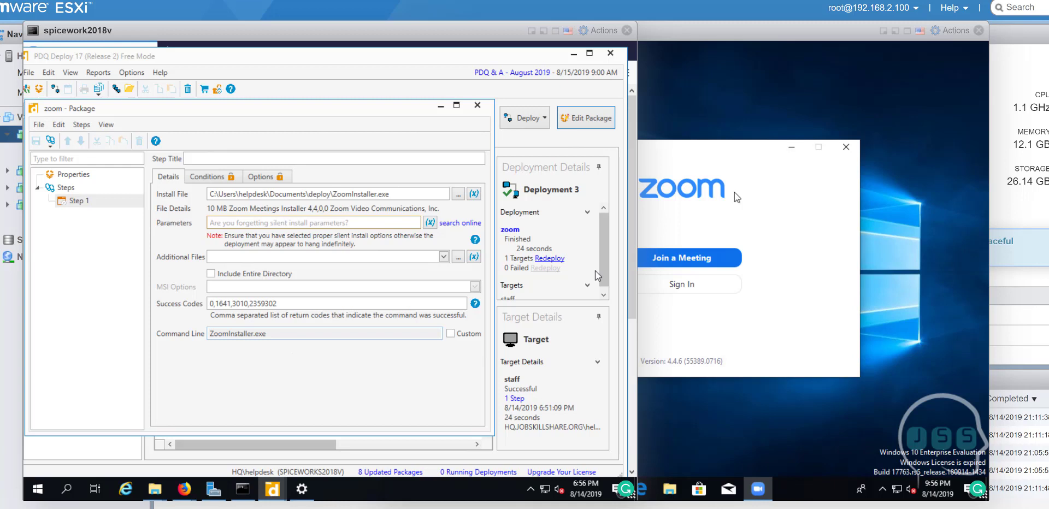
# Step: Close Zoom on the staff machine and minimize the main PDQ Deploy window on spicework2018v to reveal Firefox
pyautogui.click(804, 202)
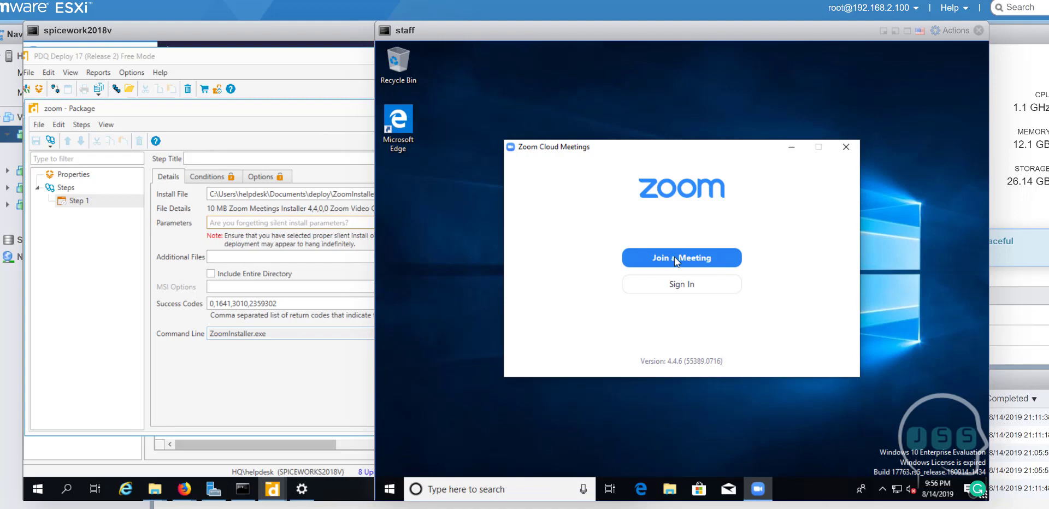
pyautogui.click(846, 146)
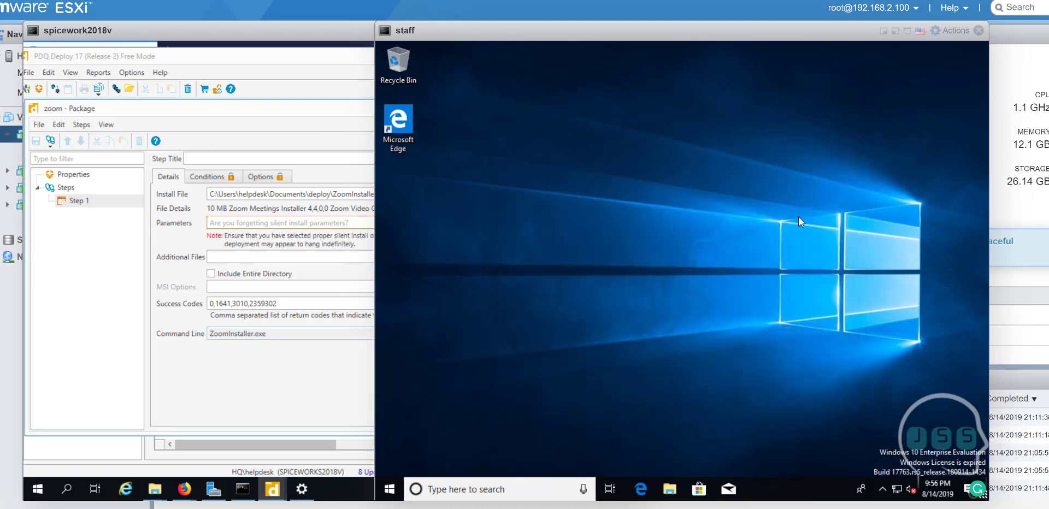
pyautogui.click(267, 388)
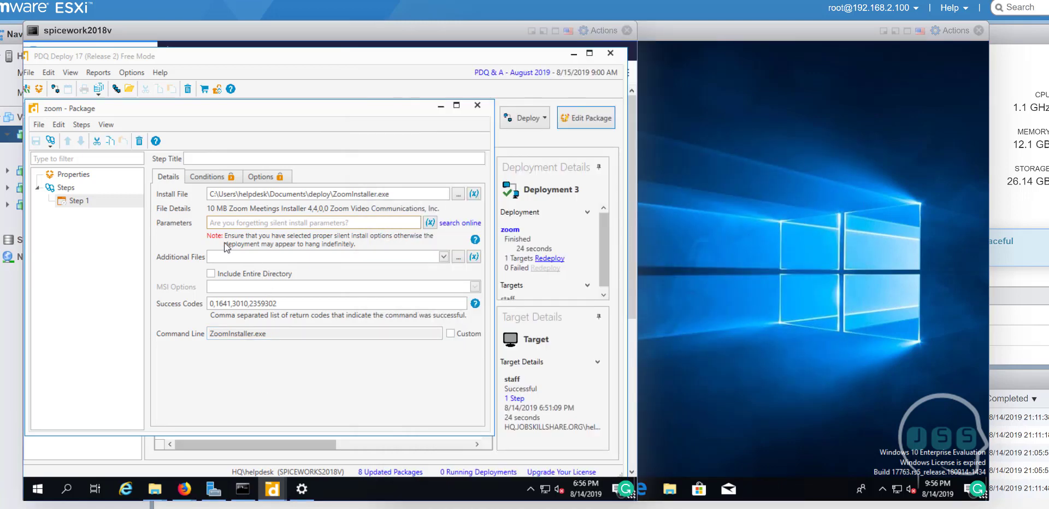
pyautogui.click(573, 54)
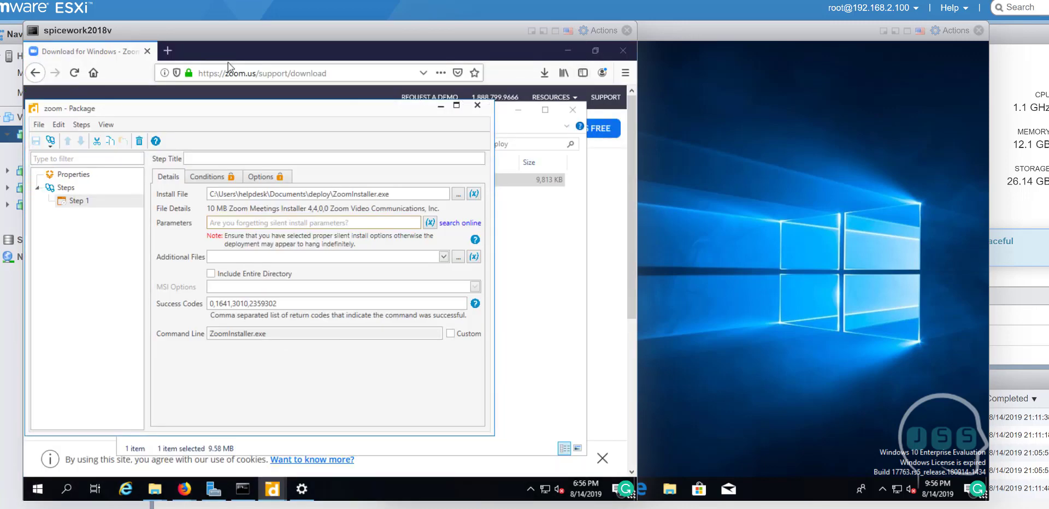
# Step: Switch to Firefox and load google.com in a new tab
pyautogui.click(178, 50)
pyautogui.click(168, 50)
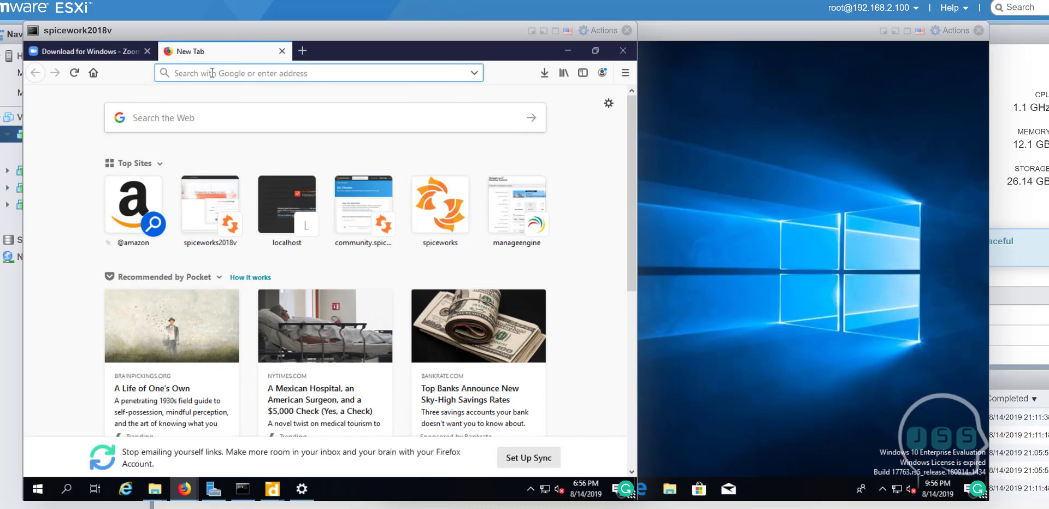
pyautogui.write('google.com/')
pyautogui.press('Return')
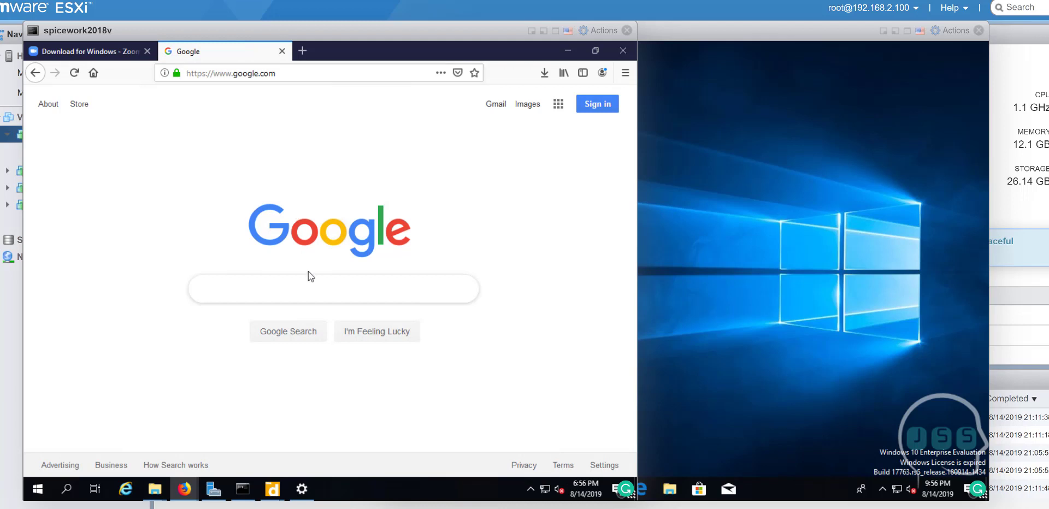
# Step: Search Google for "filezilla manageengine download"
pyautogui.click(330, 296)
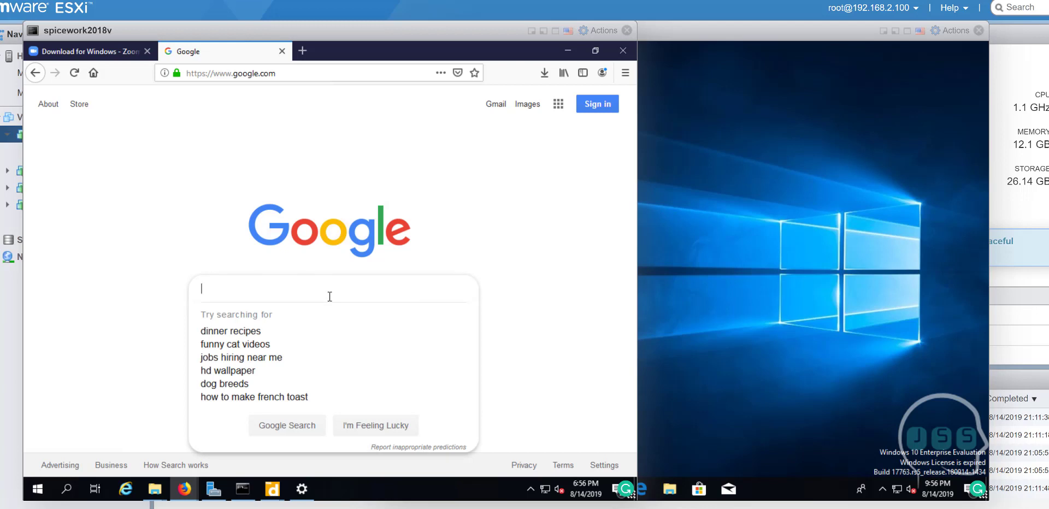
pyautogui.write('fil')
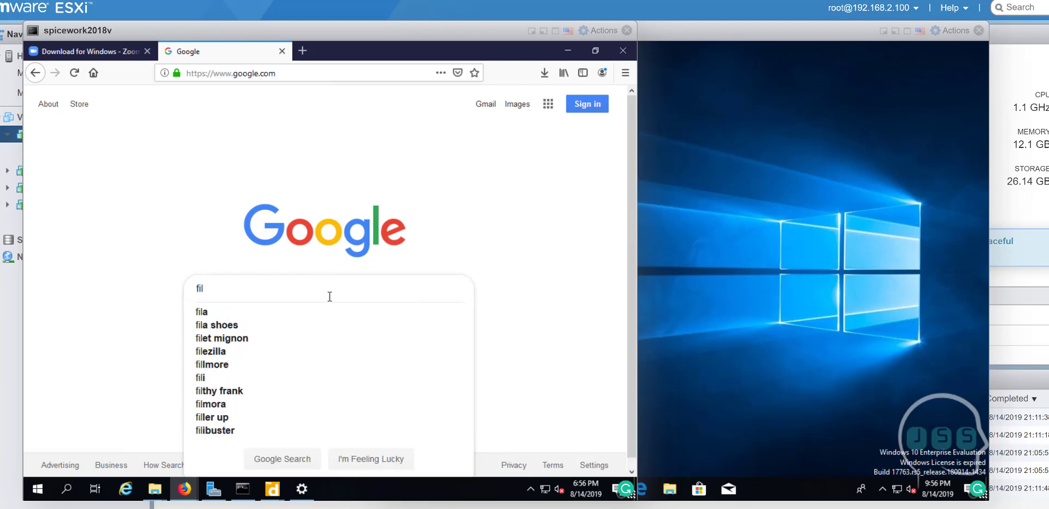
pyautogui.write('ezilla')
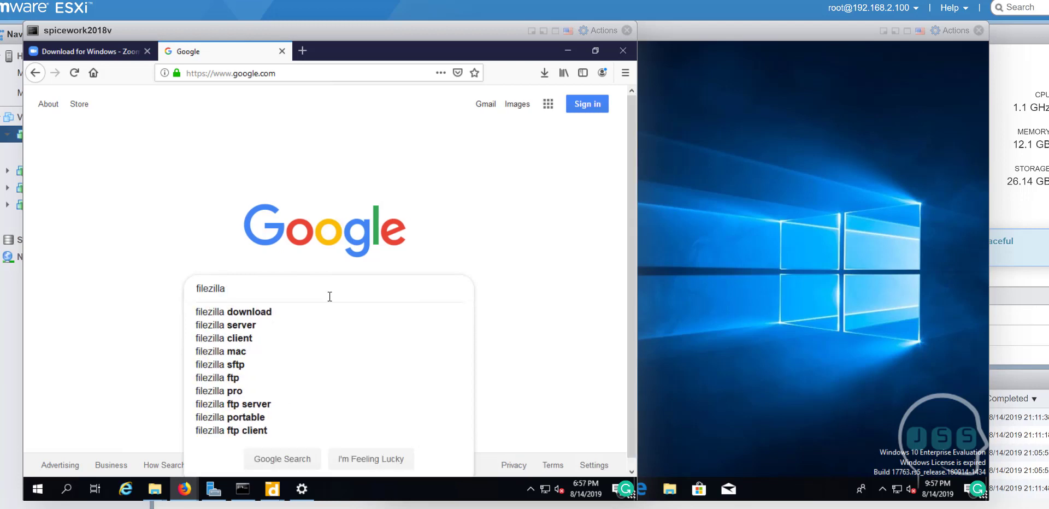
pyautogui.write('manah')
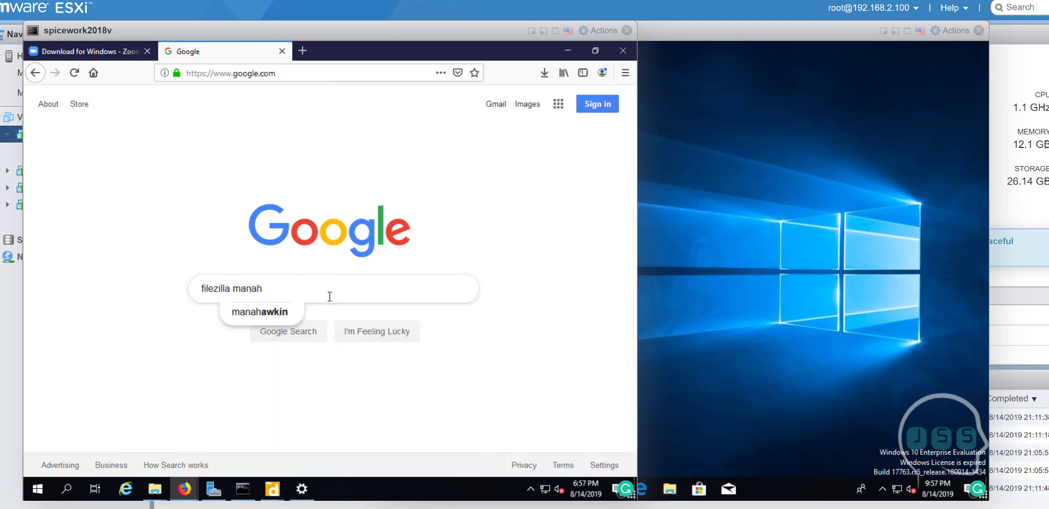
pyautogui.write('i')
pyautogui.press('BackSpace')
pyautogui.press('BackSpace')
pyautogui.write('g')
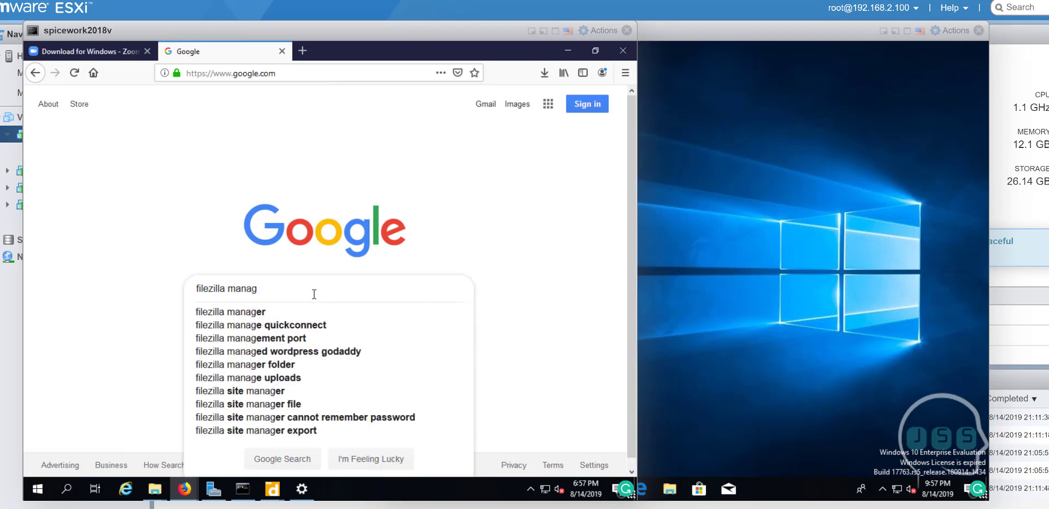
pyautogui.write('eengine download')
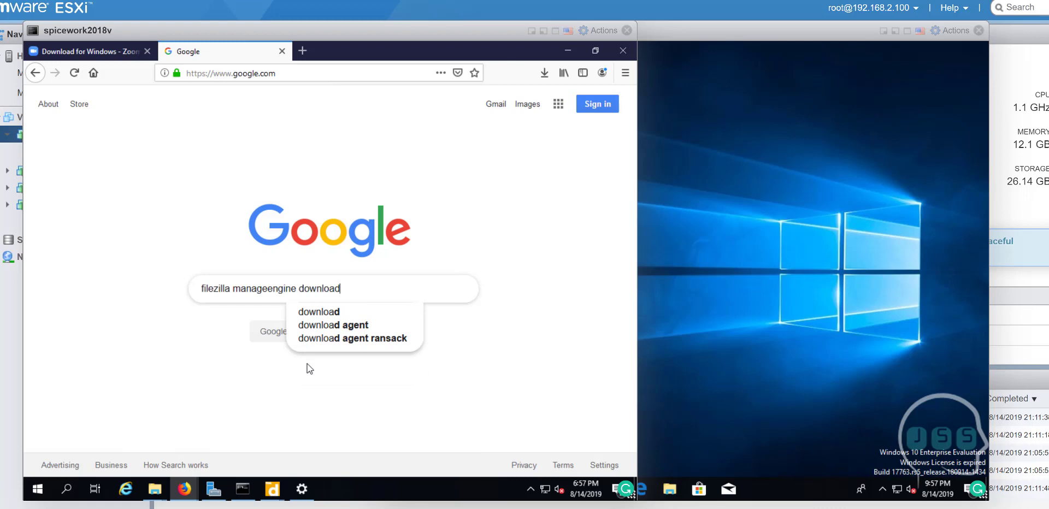
pyautogui.press('Return')
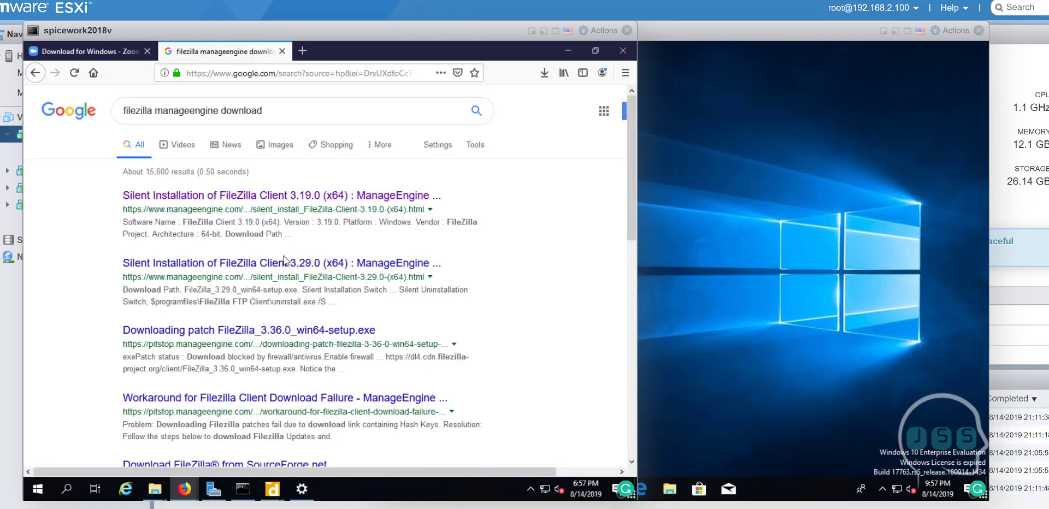
# Step: Open the ManageEngine silent installation page for FileZilla Client 3.19.0 (x64), highlight its address, and follow the "windows software" link
pyautogui.click(329, 197)
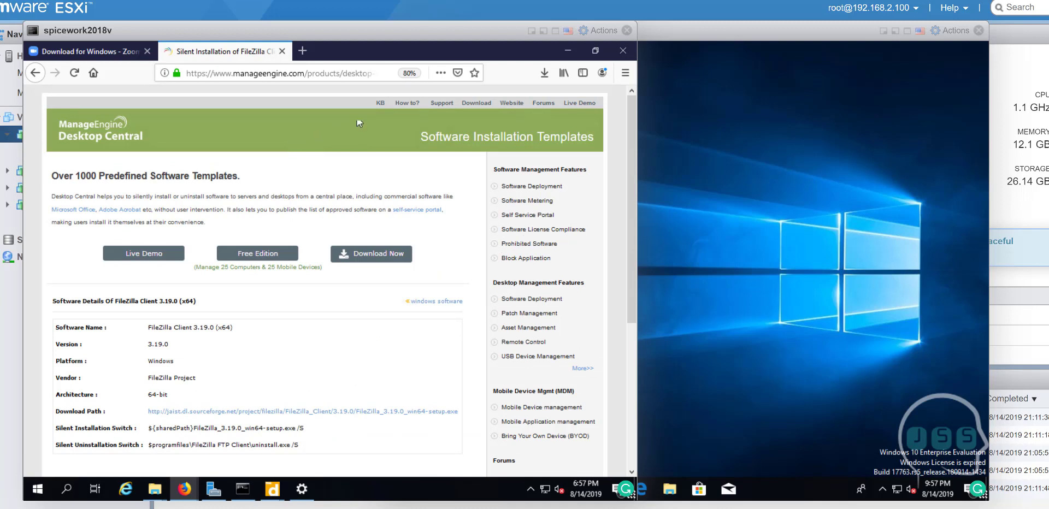
pyautogui.click(316, 73)
pyautogui.click(315, 74)
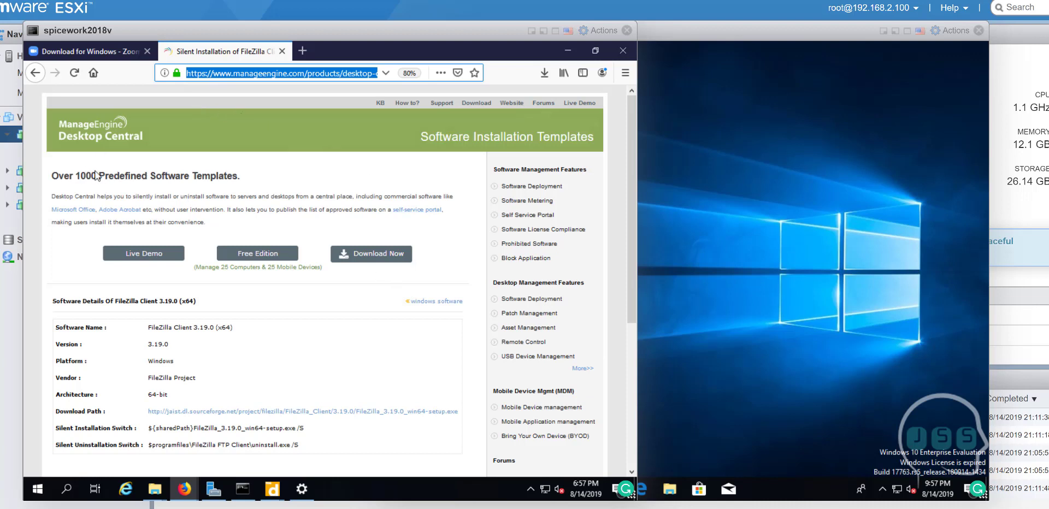
pyautogui.click(430, 304)
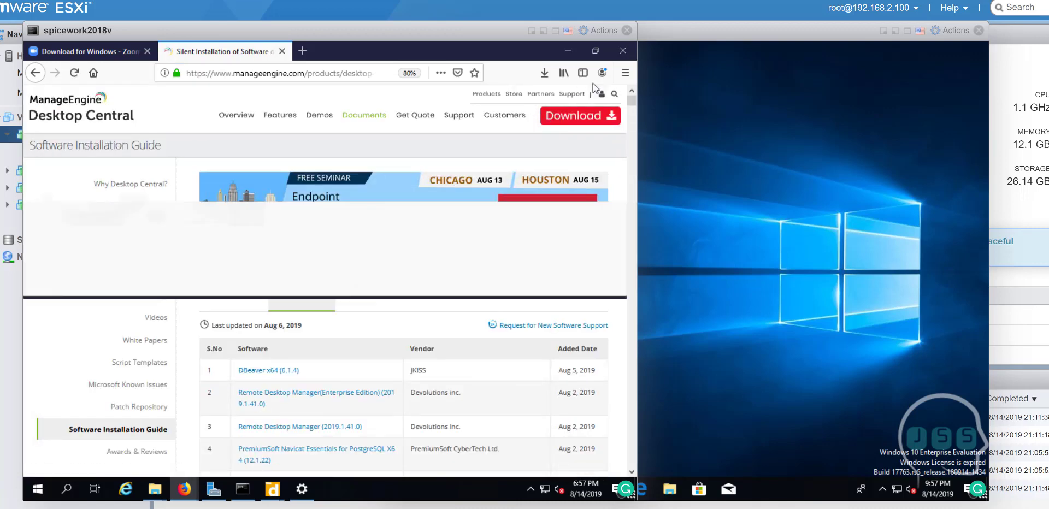
# Step: Increase the browser zoom of the Software Installation Guide page to 100%
pyautogui.click(624, 73)
pyautogui.click(597, 192)
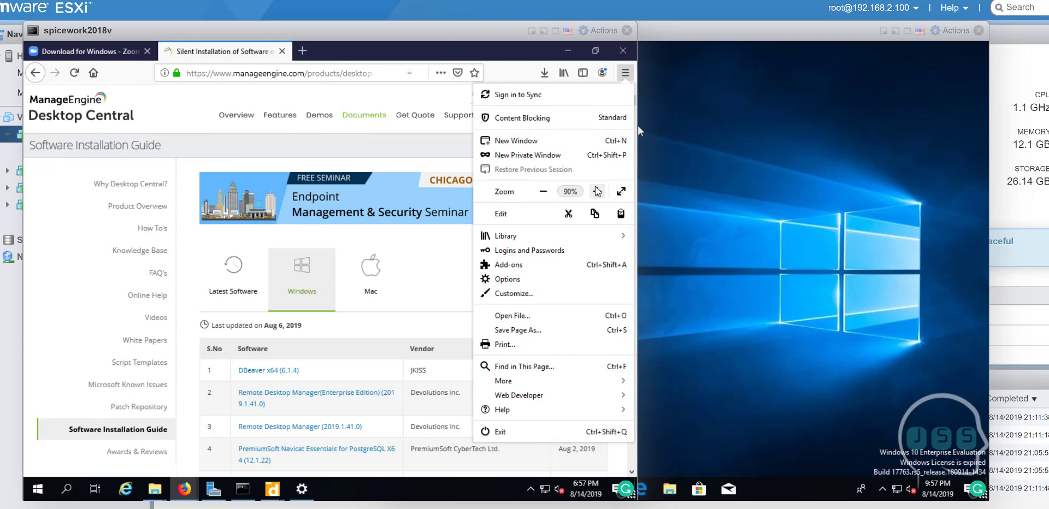
pyautogui.click(597, 192)
pyautogui.click(597, 191)
pyautogui.click(597, 192)
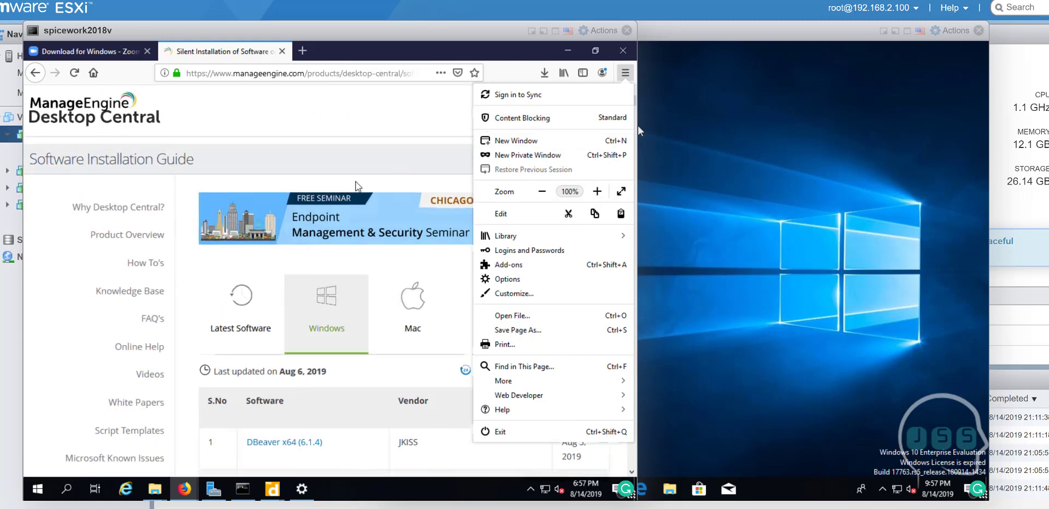
# Step: Browse the Windows software list, open the Zoom (4.4.55389.0716) entry and view its silent installation details
pyautogui.click(320, 181)
pyautogui.scroll(-2, 324, 300)
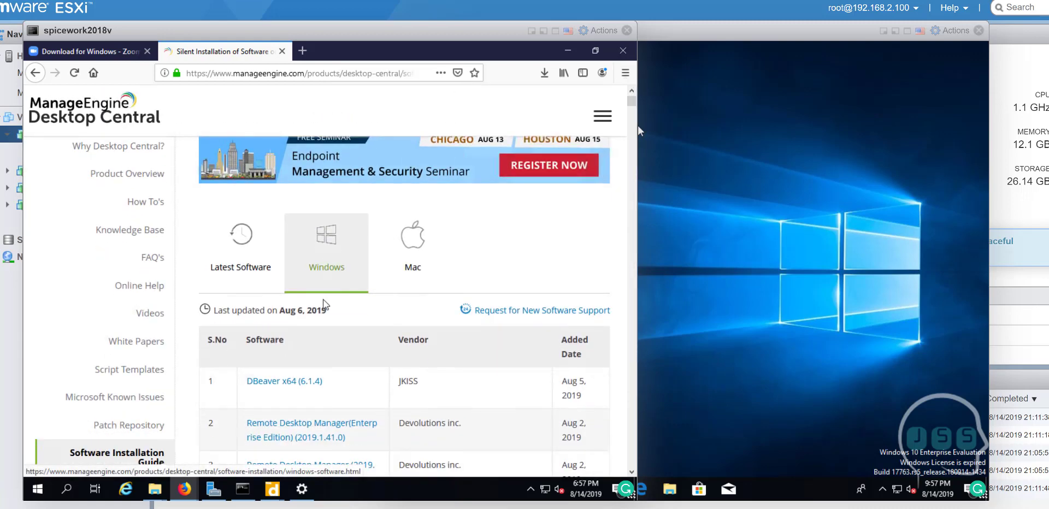
pyautogui.scroll(-2, 323, 305)
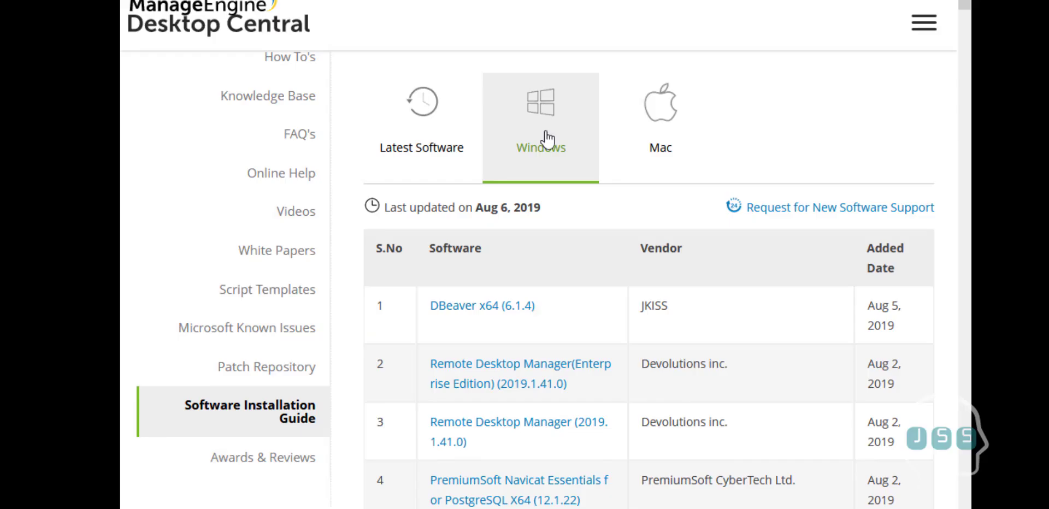
pyautogui.scroll(2, 506, 196)
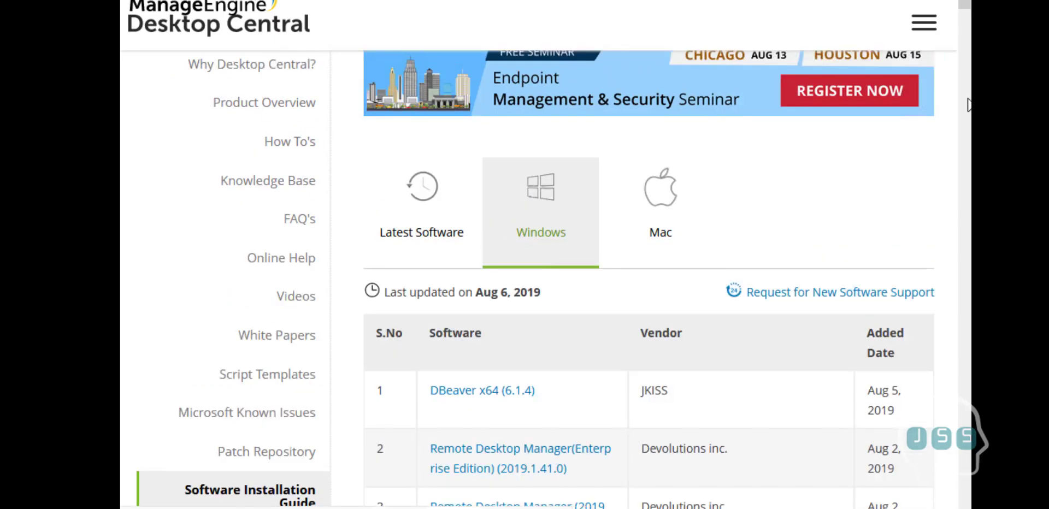
pyautogui.scroll(-3, 964, 7)
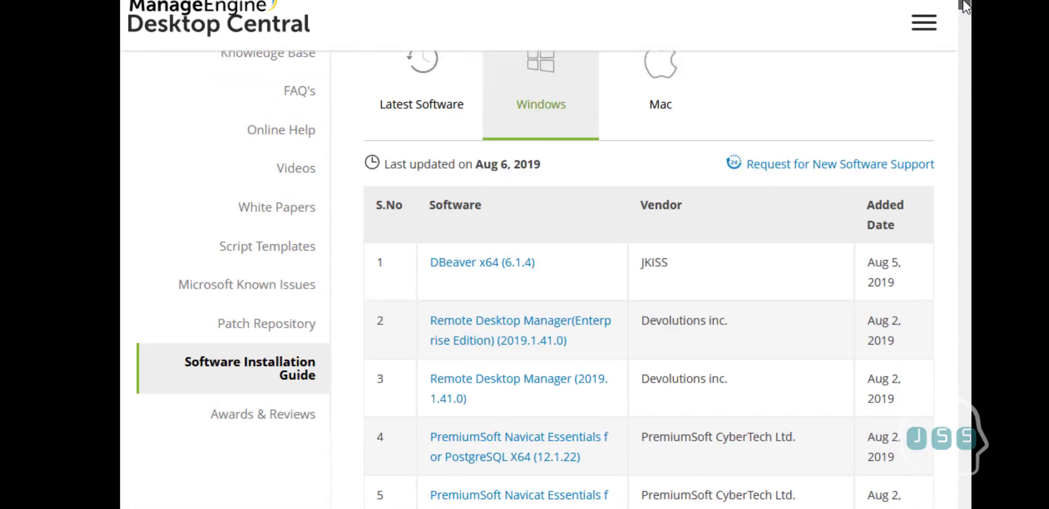
pyautogui.moveTo(965, 6)
pyautogui.mouseDown()
pyautogui.moveTo(963, 227)
pyautogui.moveTo(936, 351)
pyautogui.moveTo(947, 508)
pyautogui.moveTo(964, 505)
pyautogui.moveTo(948, 272)
pyautogui.moveTo(964, 21)
pyautogui.mouseUp()
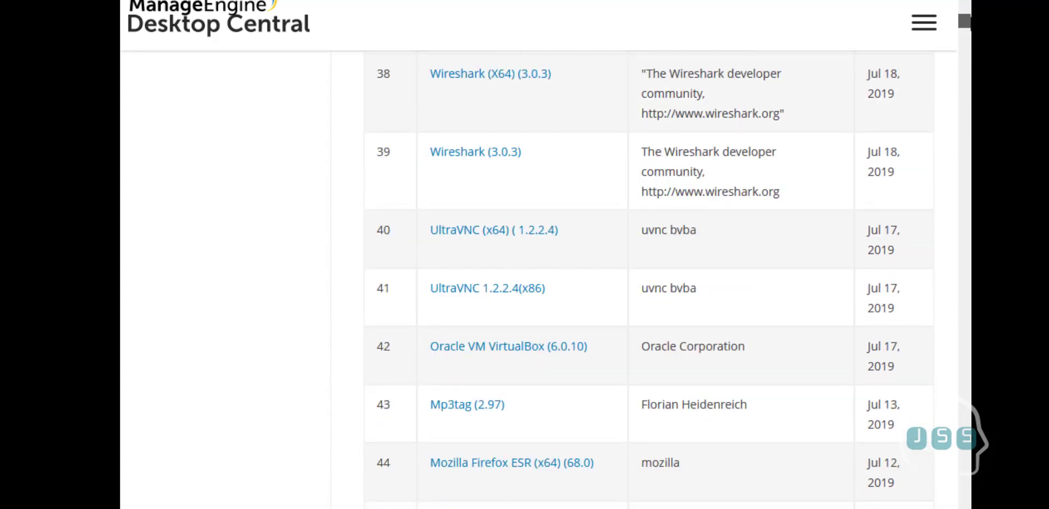
pyautogui.scroll(6, 679, 197)
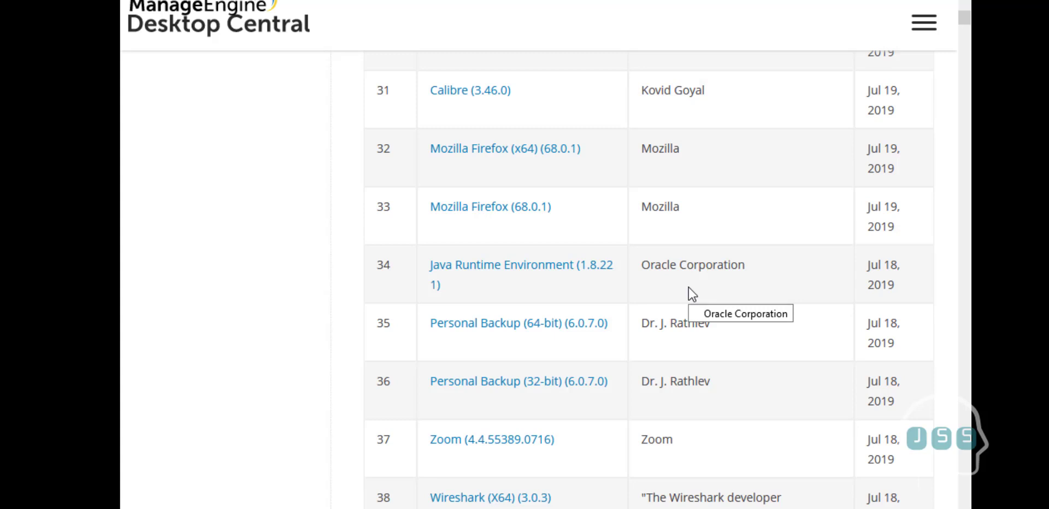
pyautogui.click(470, 448)
pyautogui.scroll(-5, 389, 421)
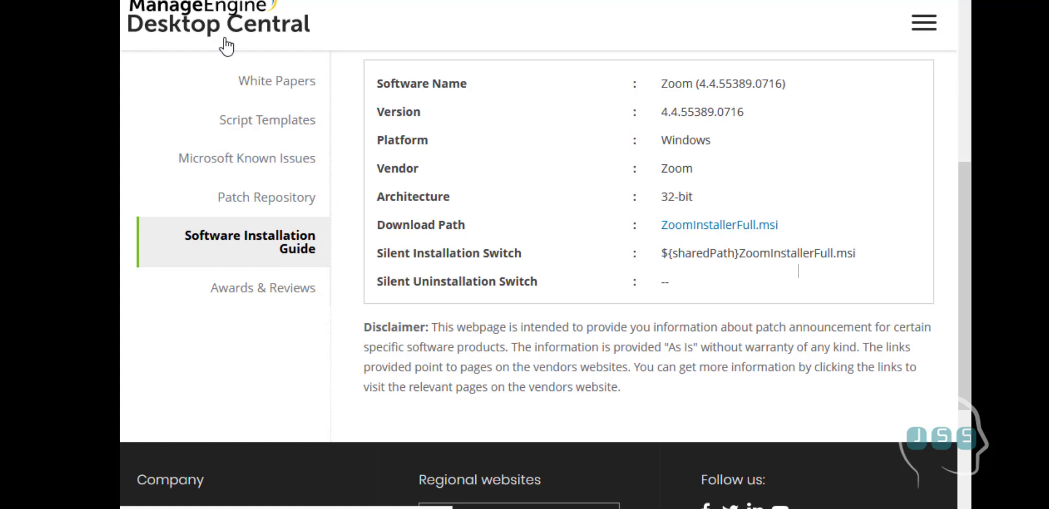
# Step: Return to the Windows software list and search the page for "filezil"
pyautogui.hotkey('alt', 'Left')
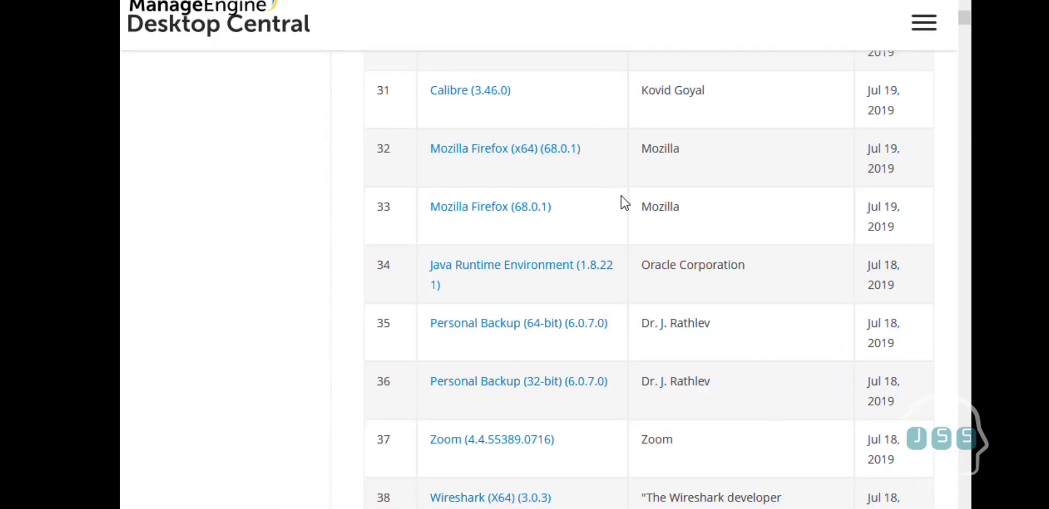
pyautogui.scroll(1, 610, 297)
pyautogui.scroll(8, 610, 297)
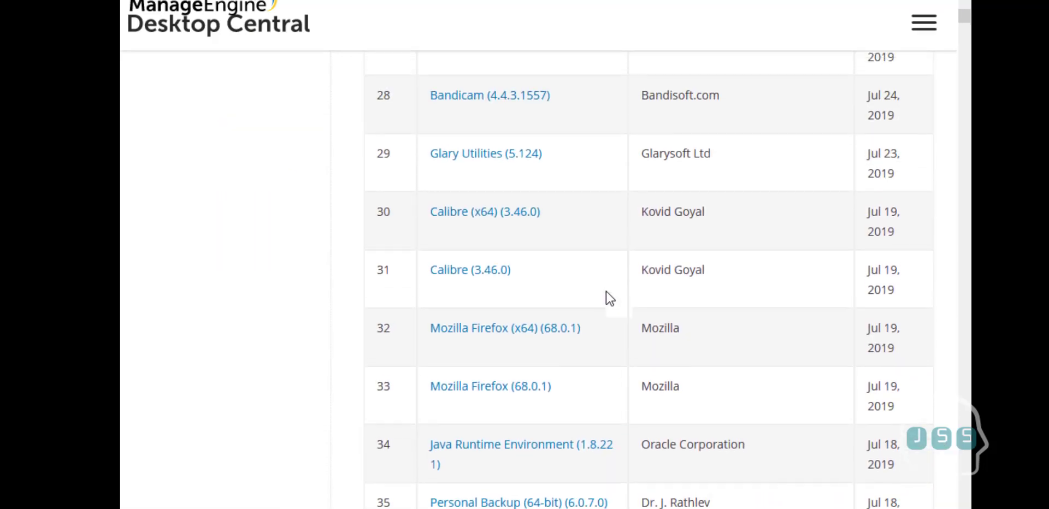
pyautogui.scroll(15, 610, 296)
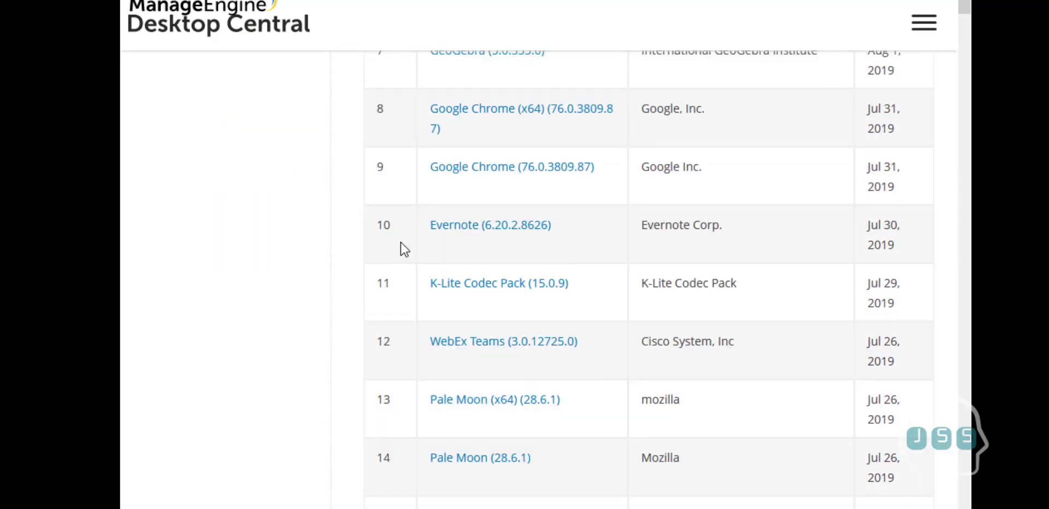
pyautogui.hotkey('ctrl', 'f')
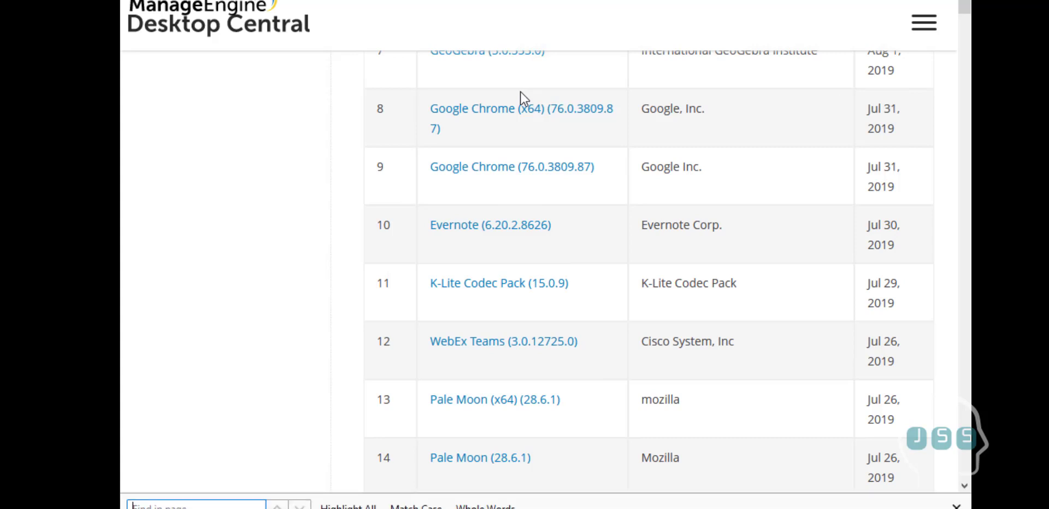
pyautogui.write('dile')
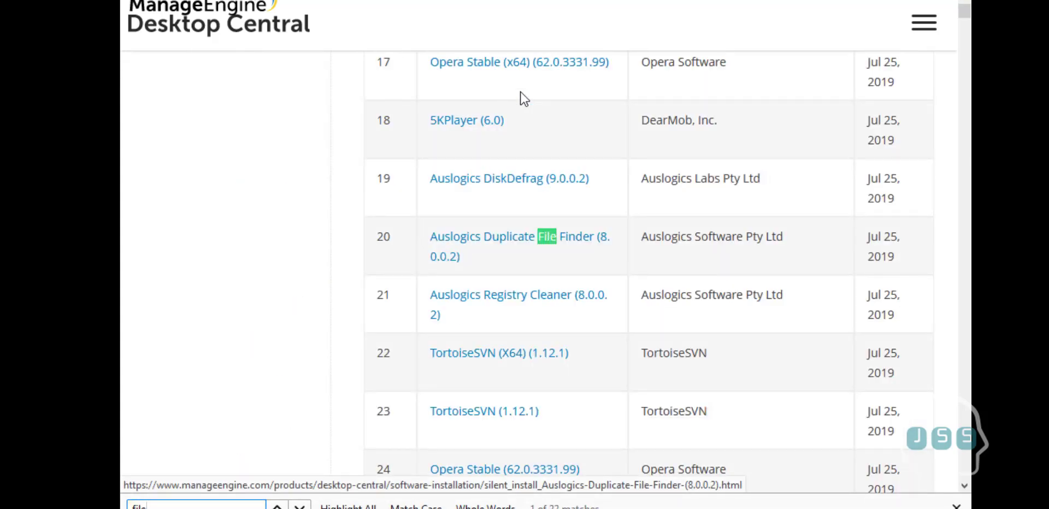
pyautogui.write('zil')
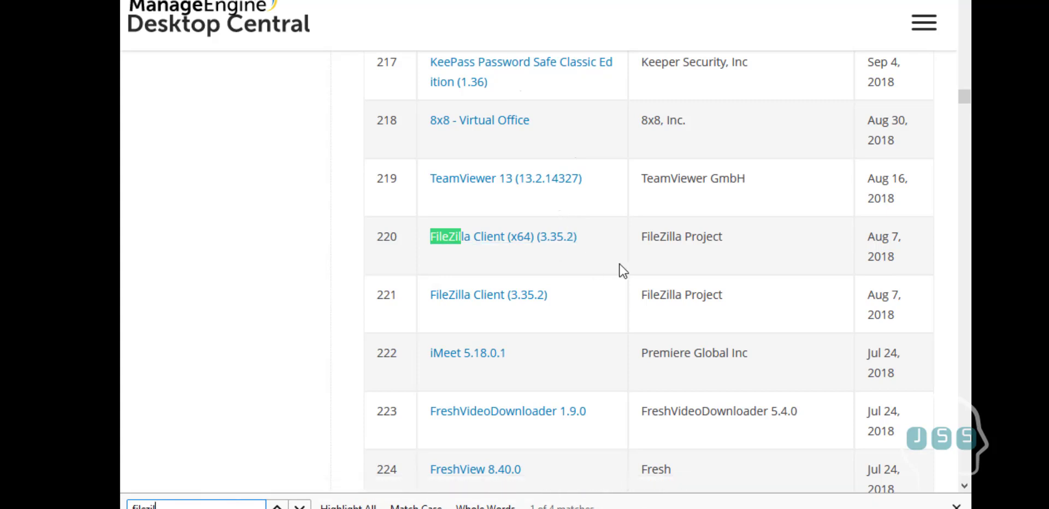
# Step: Open the FileZilla Client (x64) (3.35.2) entry and view its silent installation and uninstallation switches
pyautogui.scroll(3, 683, 263)
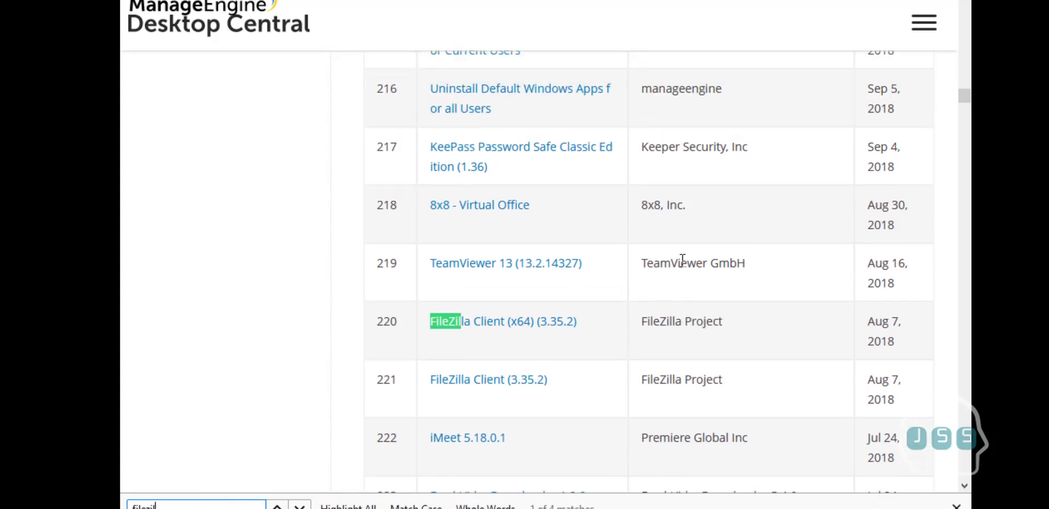
pyautogui.scroll(-3, 680, 264)
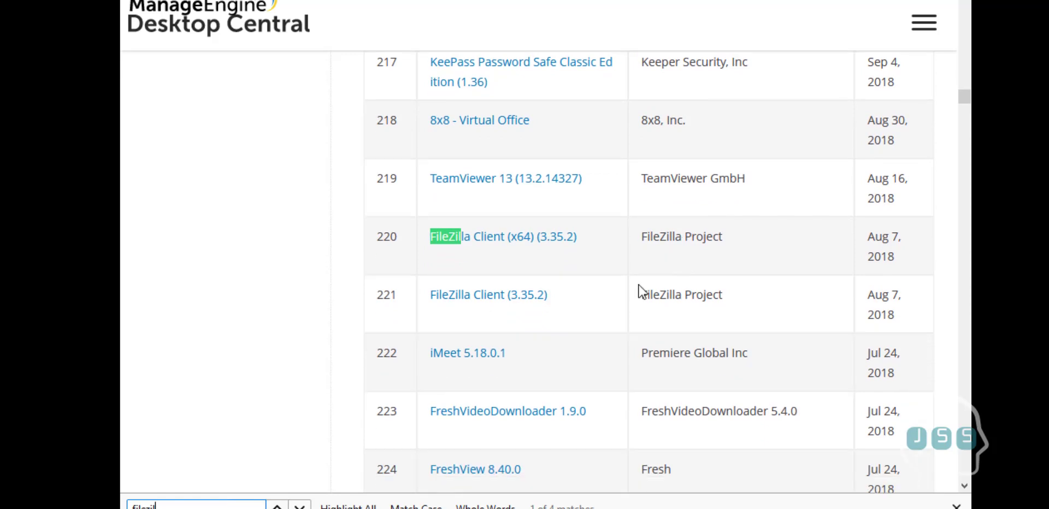
pyautogui.click(537, 250)
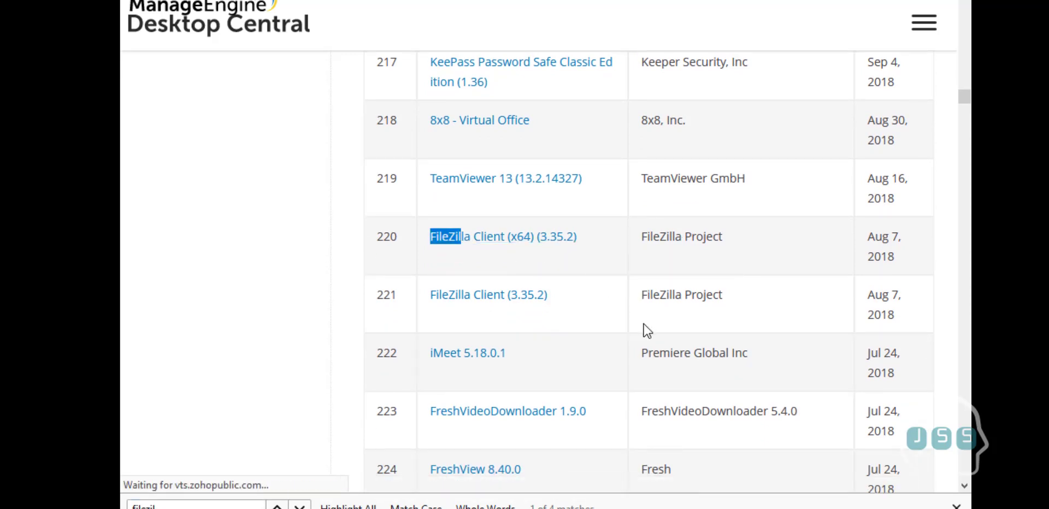
pyautogui.scroll(-5, 644, 330)
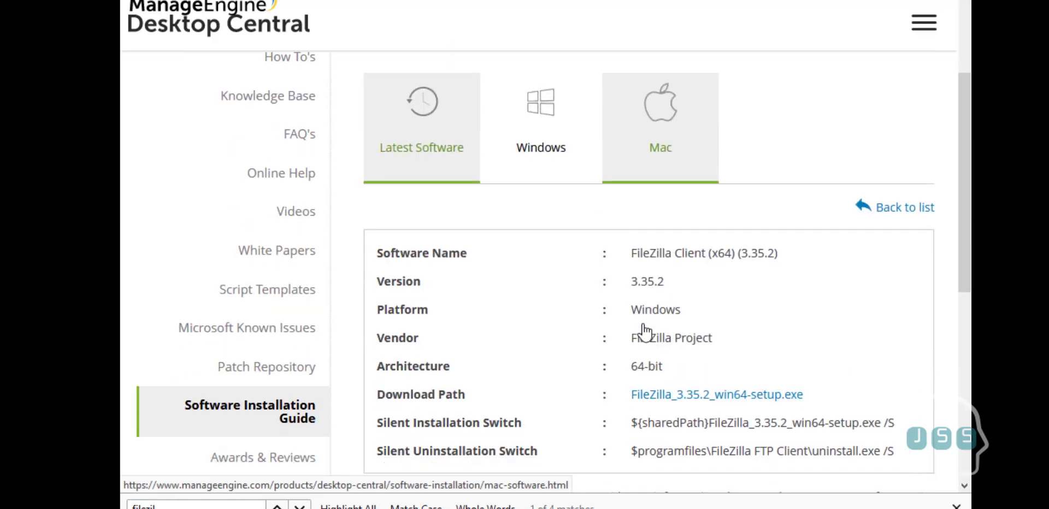
pyautogui.scroll(-1, 644, 331)
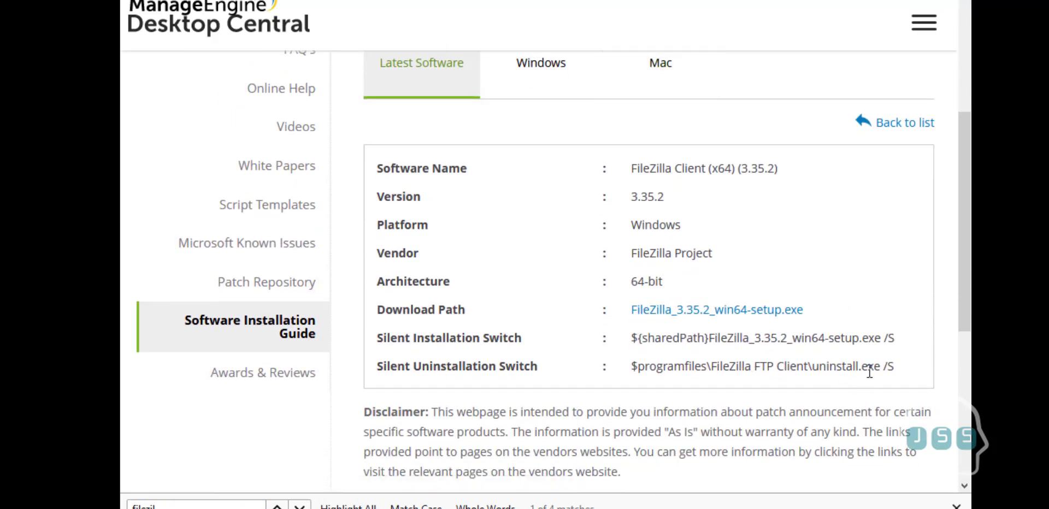
# Step: Copy the "/S" switch from the end of FileZilla's silent installation command
pyautogui.moveTo(891, 365); pyautogui.dragTo(833, 364)
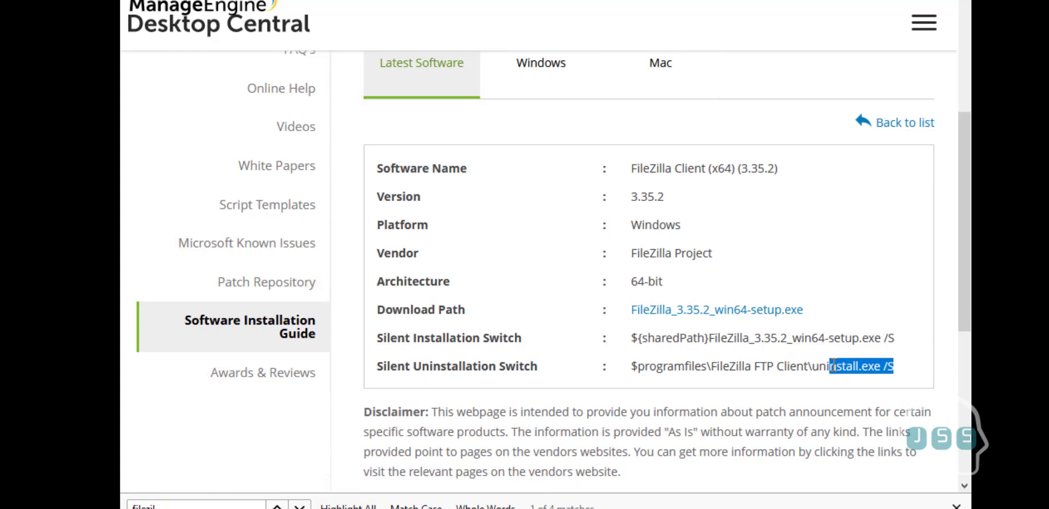
pyautogui.click(863, 343)
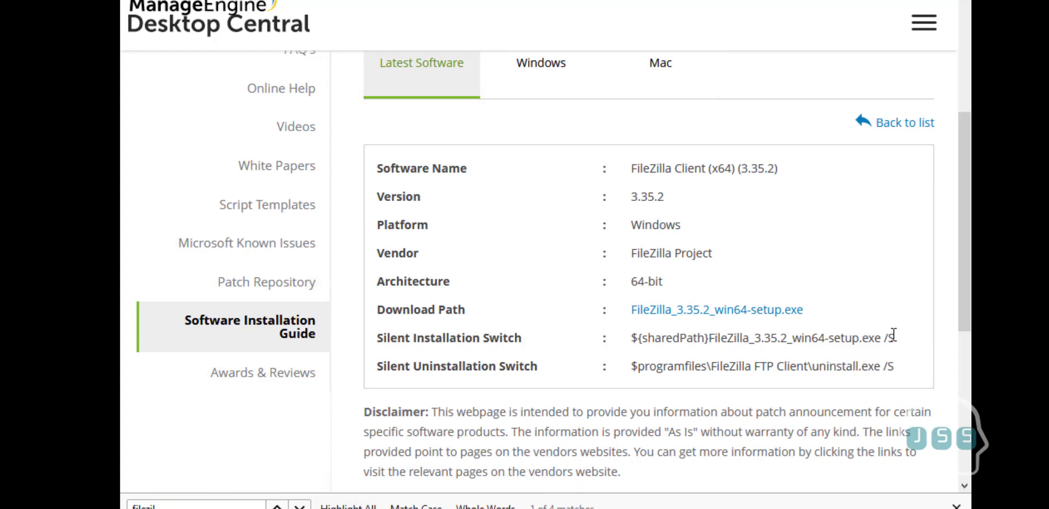
pyautogui.moveTo(894, 336); pyautogui.dragTo(884, 337)
pyautogui.rightClick(892, 338)
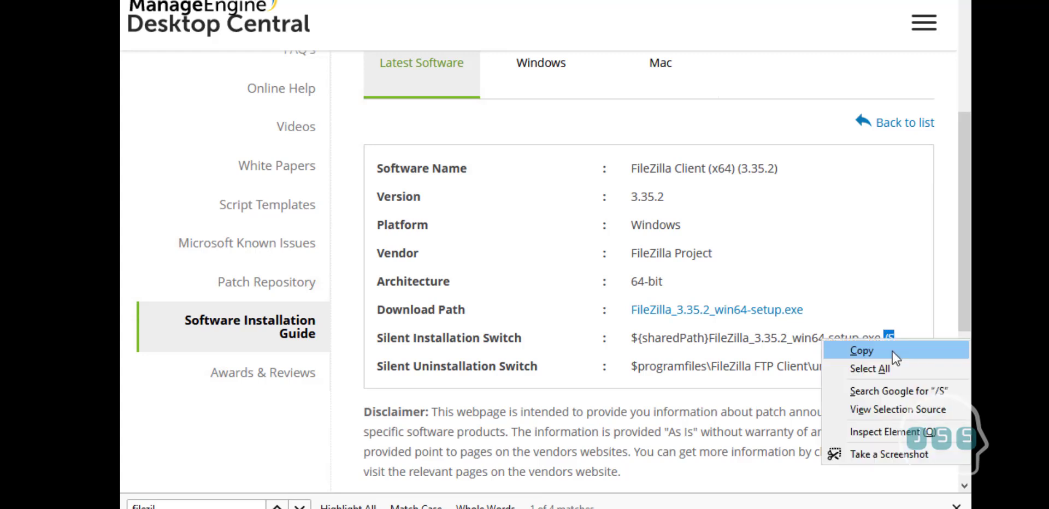
pyautogui.click(889, 357)
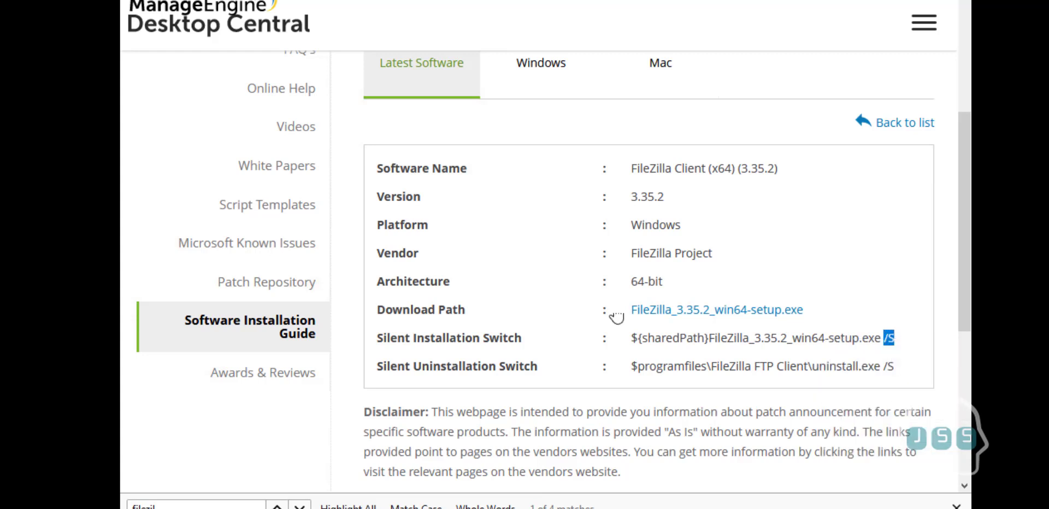
# Step: Load google.com in a new tab and search for "filezilla download"
pyautogui.hotkey('ctrl', 't')
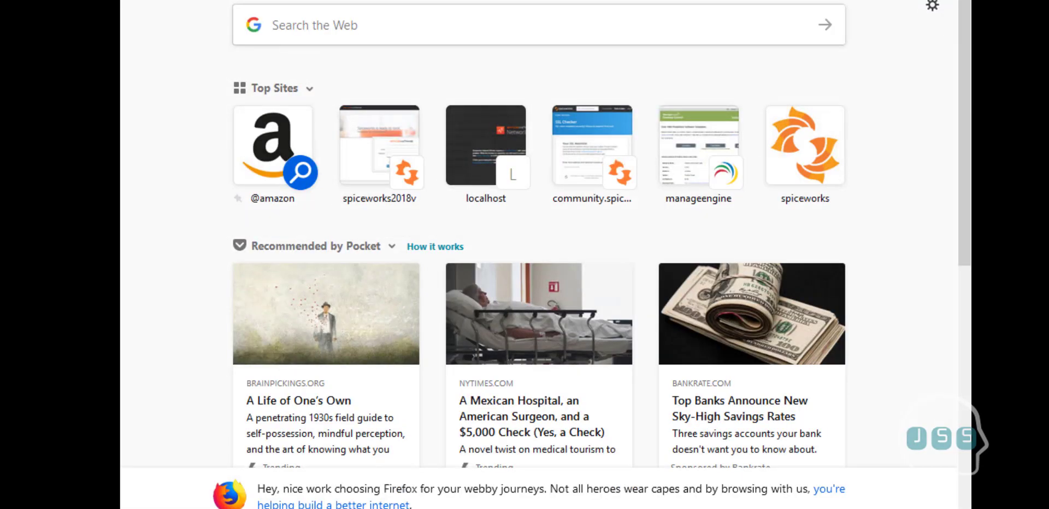
pyautogui.write('google.com')
pyautogui.press('Return')
pyautogui.write('fi')
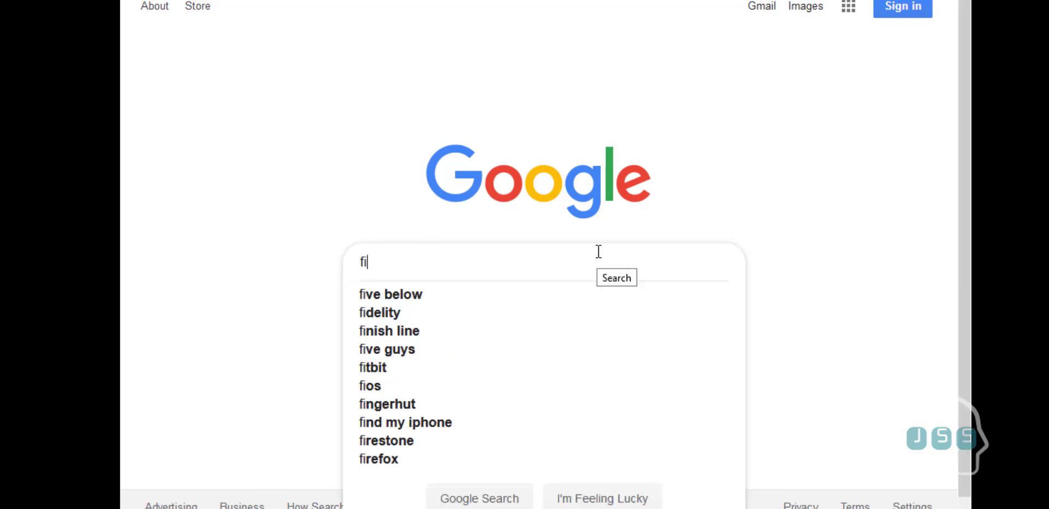
pyautogui.write('lezilla d')
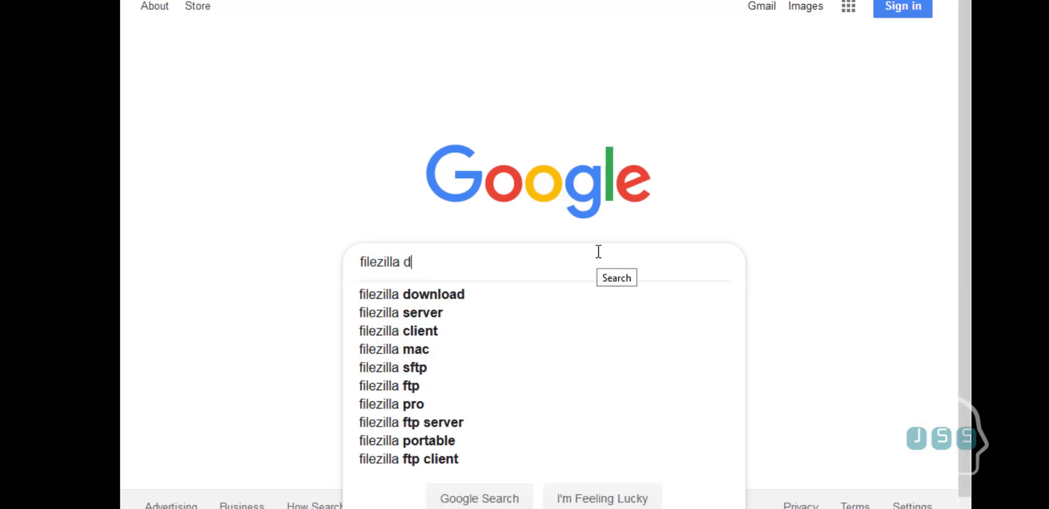
pyautogui.write('ownload')
pyautogui.press('Return')
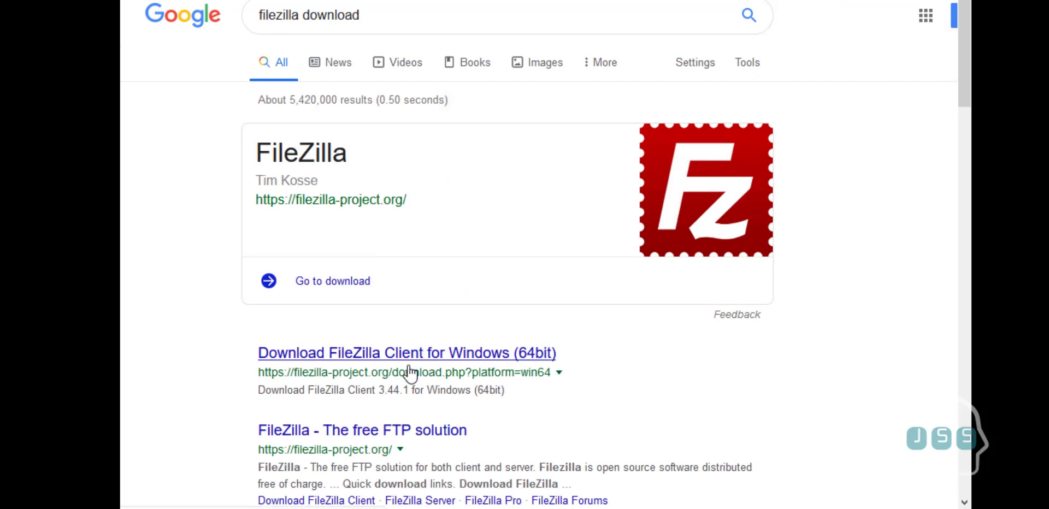
# Step: From FileZilla's 64-bit Windows download page, choose the plain FileZilla edition and save FileZilla_3.44.1_win64_sponsored-setup.exe
pyautogui.click(407, 361)
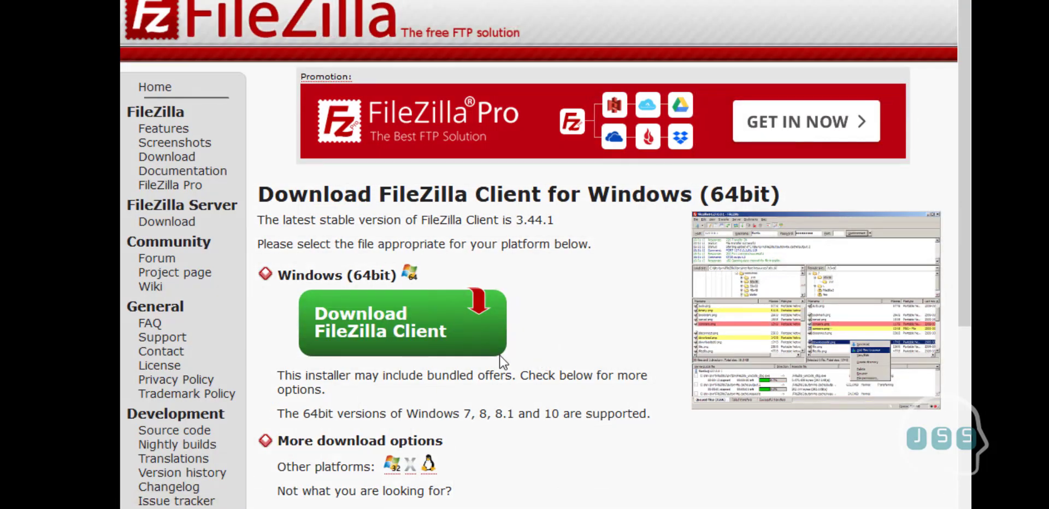
pyautogui.click(378, 341)
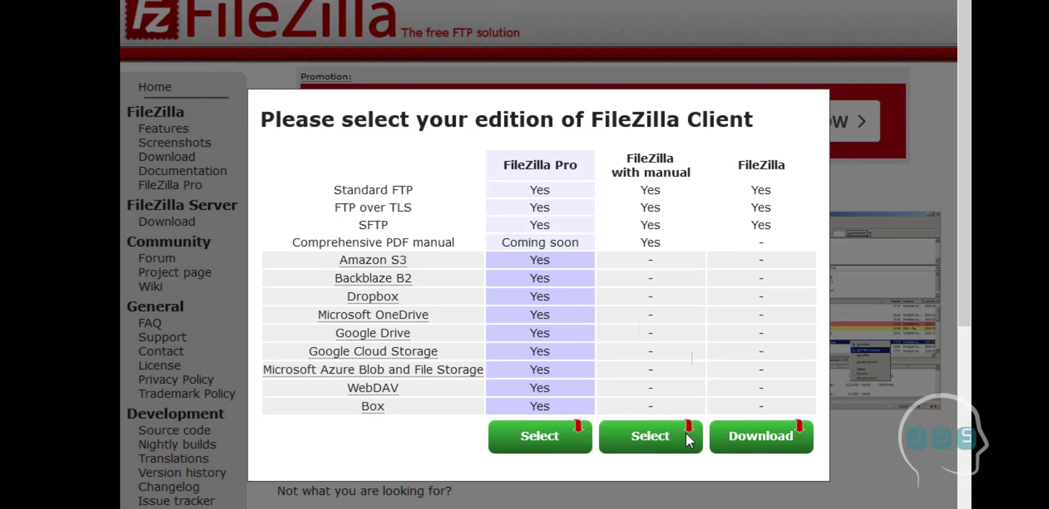
pyautogui.click(765, 445)
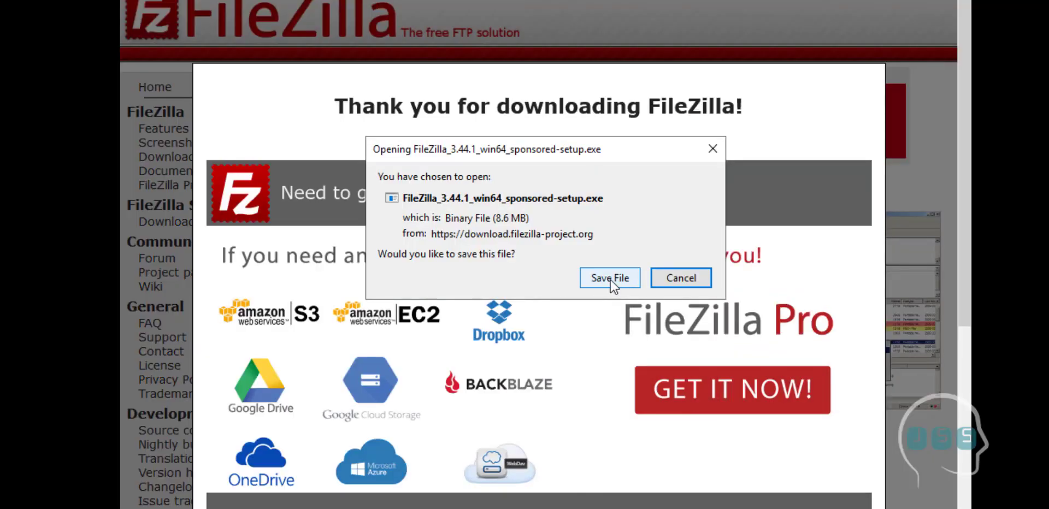
pyautogui.click(611, 280)
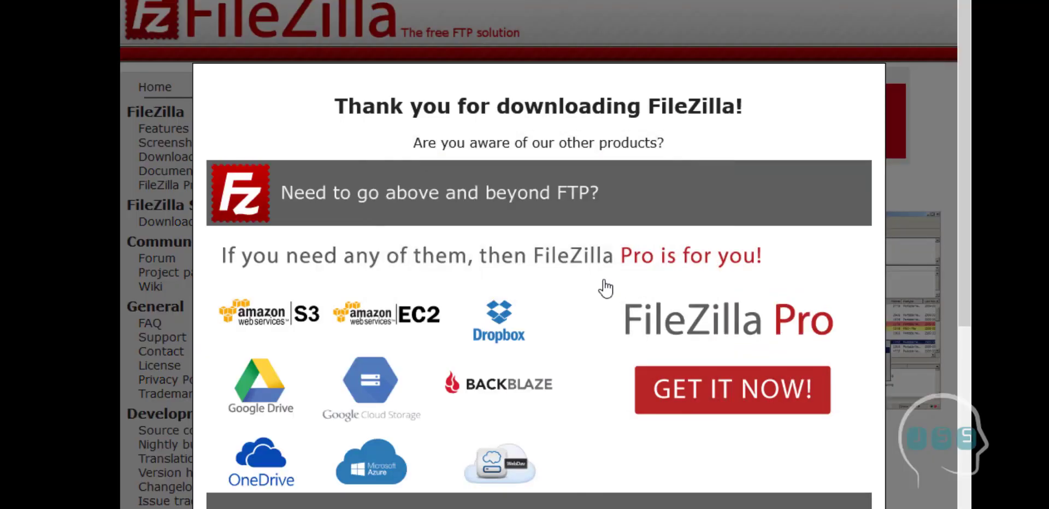
pyautogui.scroll(-2, 467, 337)
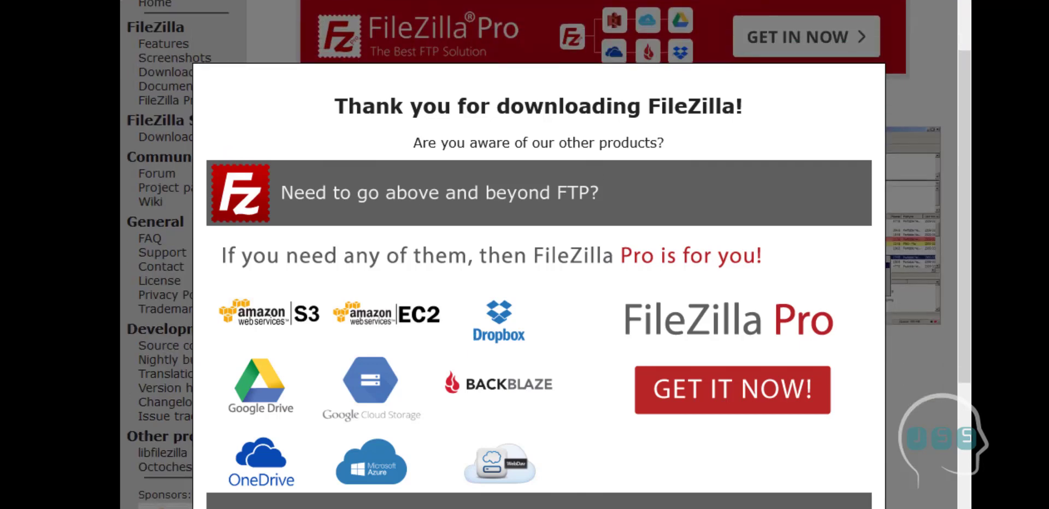
# Step: Open the Downloads folder and transfer the FileZilla_3.44.1_win64_sponsored-setup installer to Documents, placing it in the deploy folder
pyautogui.click(844, 3)
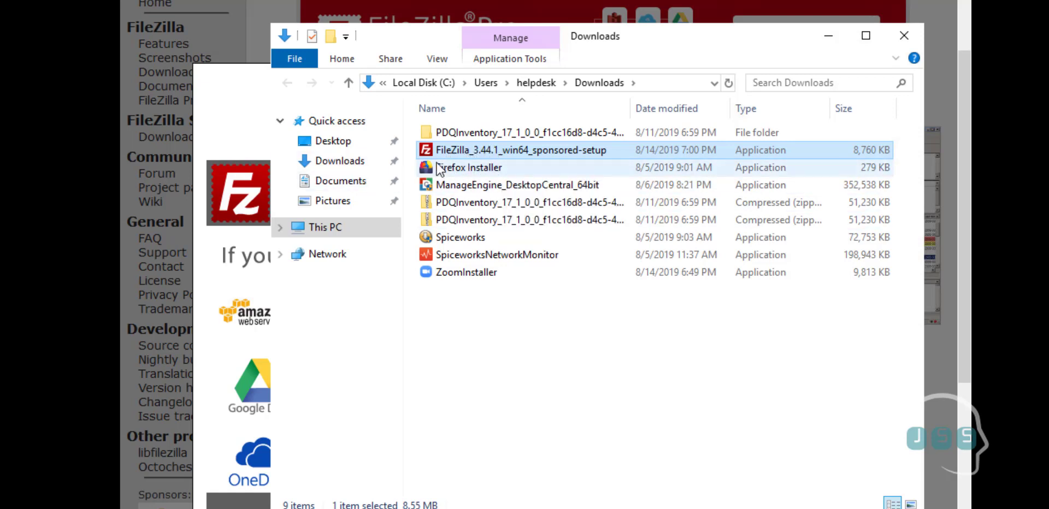
pyautogui.moveTo(452, 152); pyautogui.dragTo(359, 178)
pyautogui.moveTo(355, 183); pyautogui.dragTo(352, 181)
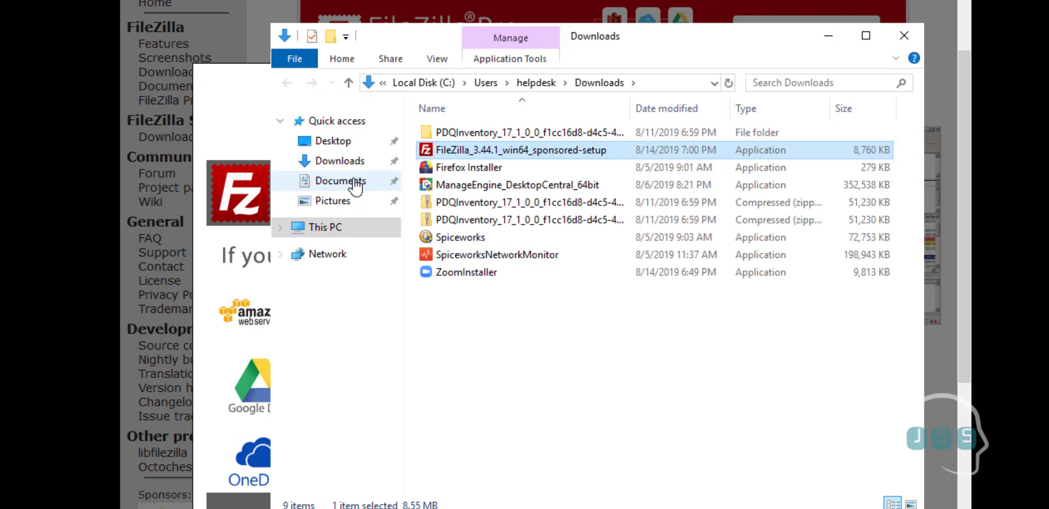
pyautogui.click(351, 182)
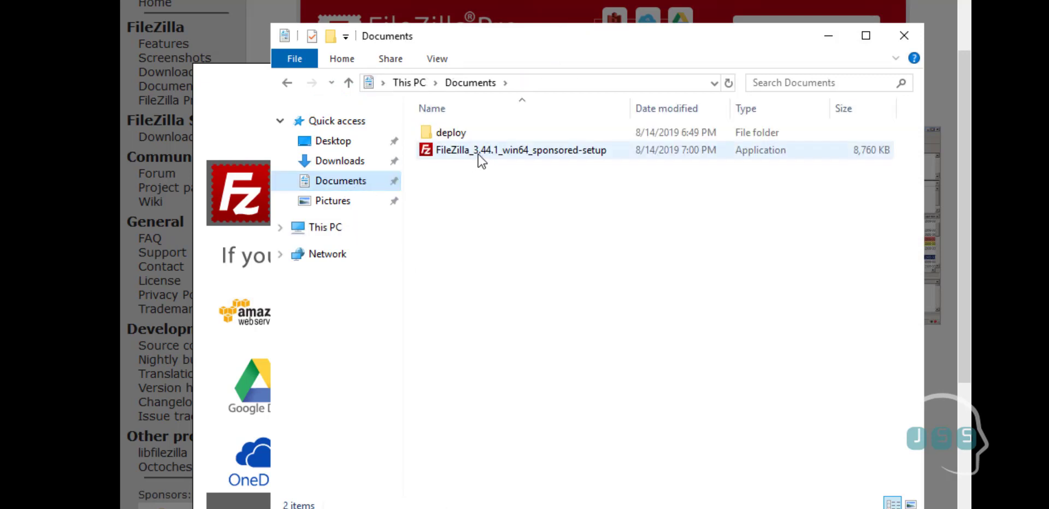
pyautogui.moveTo(478, 151); pyautogui.dragTo(450, 136)
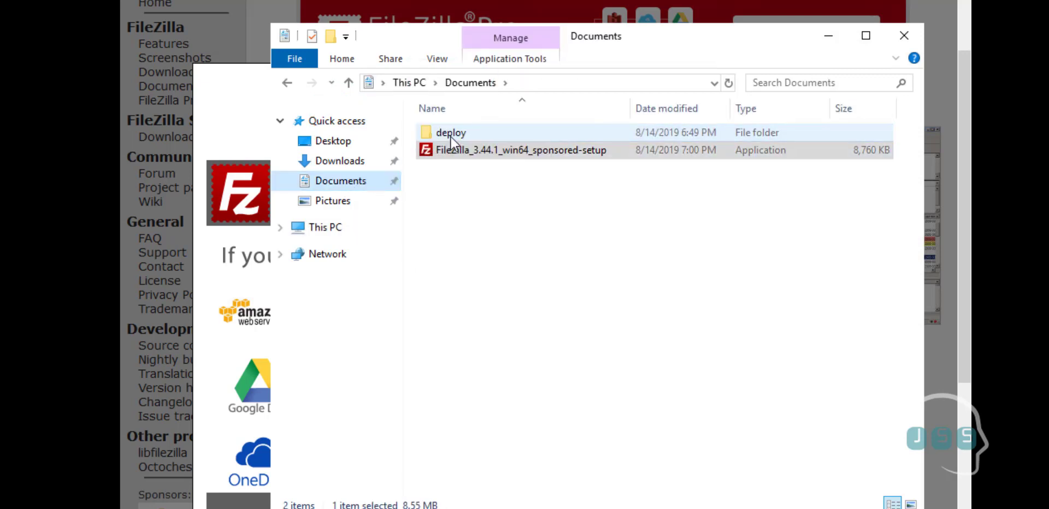
# Step: From the deploy folder, create a PDQ Deploy package using FileZilla_3.44.1_win64_sponsored-setup, allow PDQ Deploy Console to make changes, and show the New Package window
pyautogui.doubleClick(455, 137)
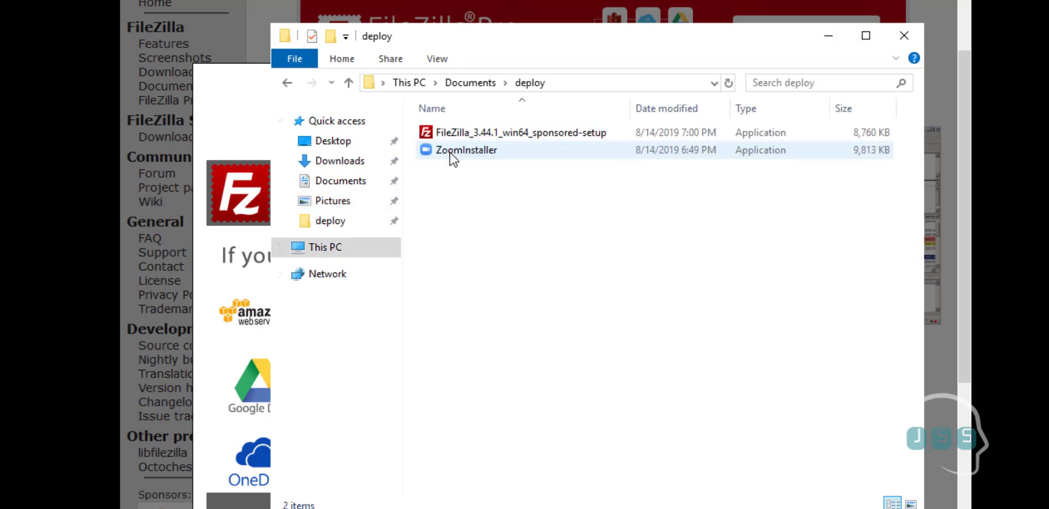
pyautogui.click(452, 134)
pyautogui.rightClick(455, 132)
pyautogui.click(498, 163)
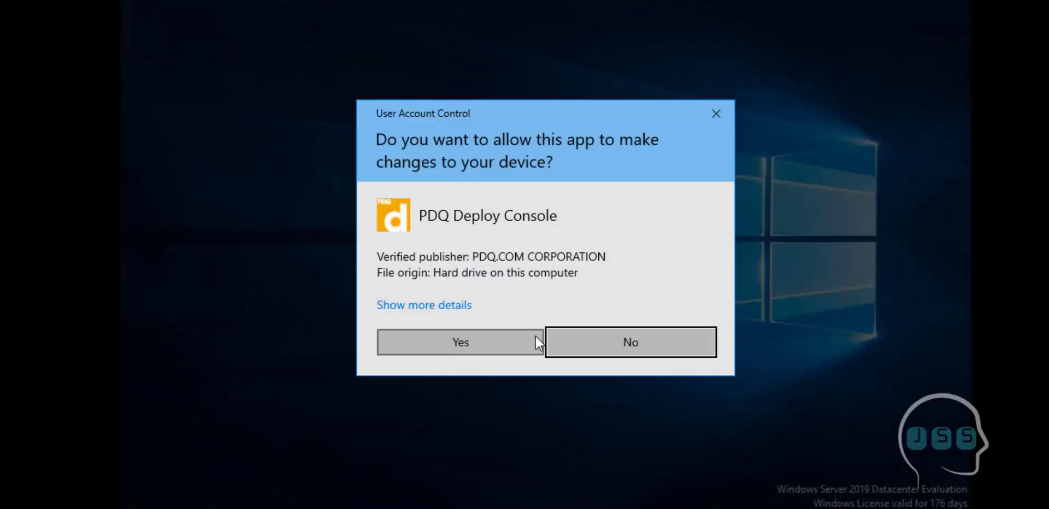
pyautogui.click(534, 340)
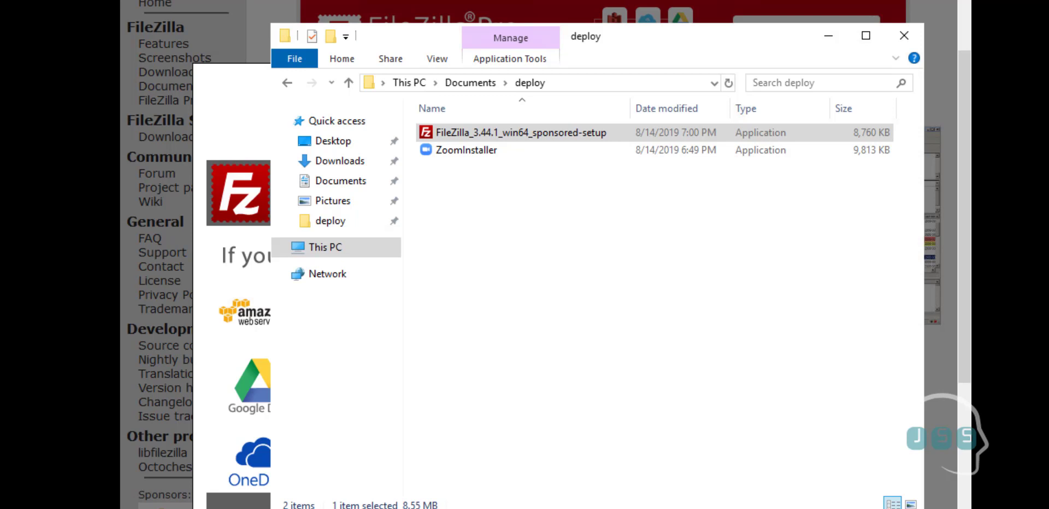
pyautogui.click(465, 508)
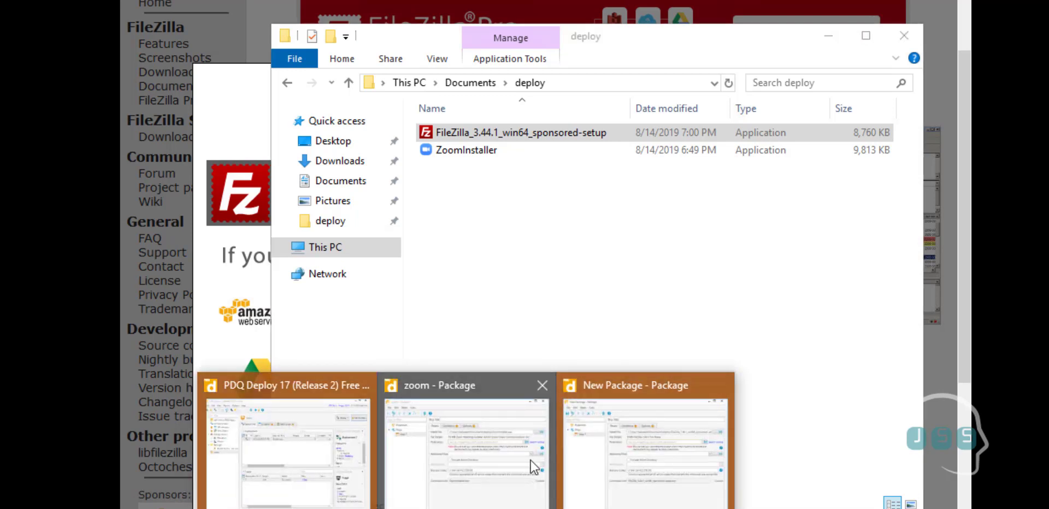
pyautogui.click(626, 462)
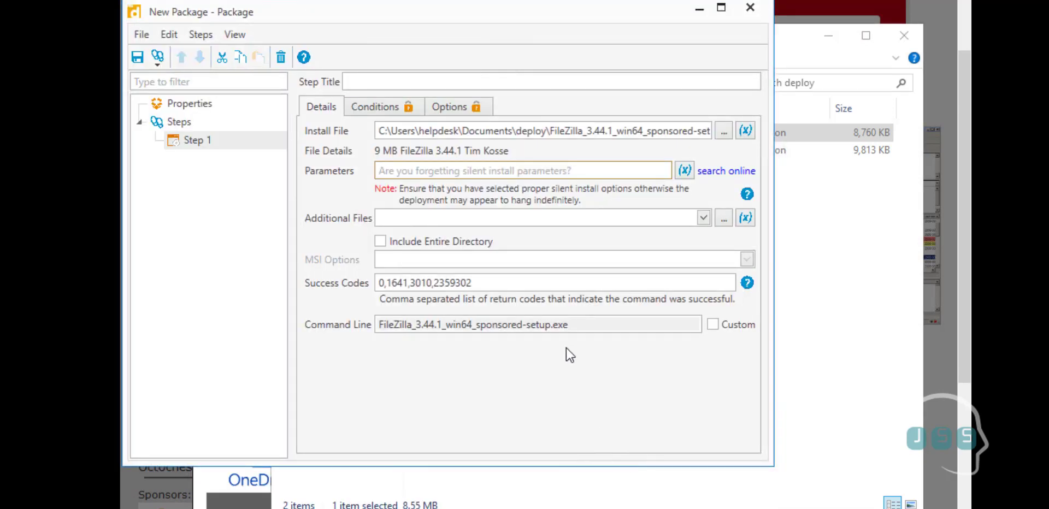
# Step: Enable a custom command line for Step 1 and append the "/S" switch after FileZilla_3.44.1_win64_sponsored-setup.exe
pyautogui.click(591, 330)
pyautogui.click(712, 325)
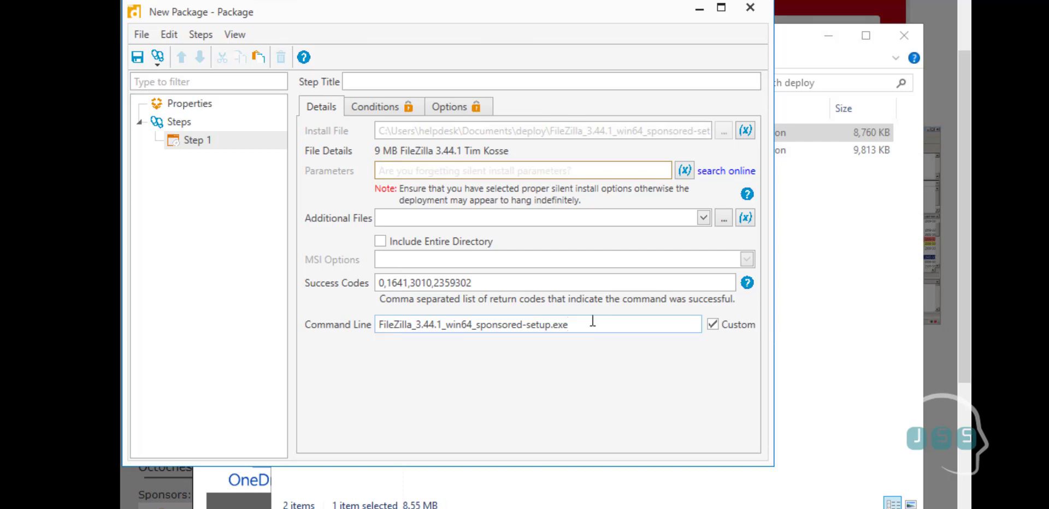
pyautogui.write('/S')
# Step: Name the package "filezilla" in its properties, save it, and close the package window
pyautogui.click(229, 105)
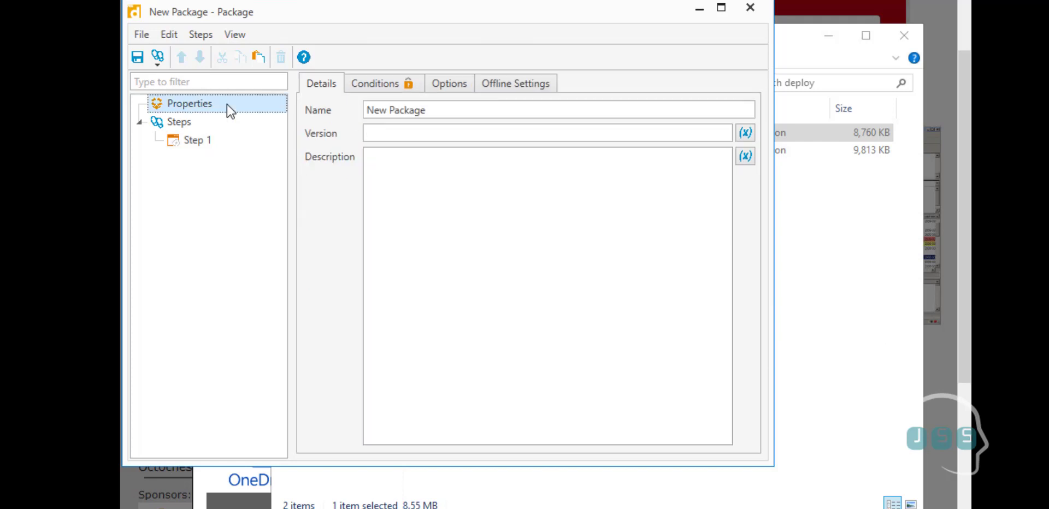
pyautogui.moveTo(444, 112); pyautogui.dragTo(311, 110)
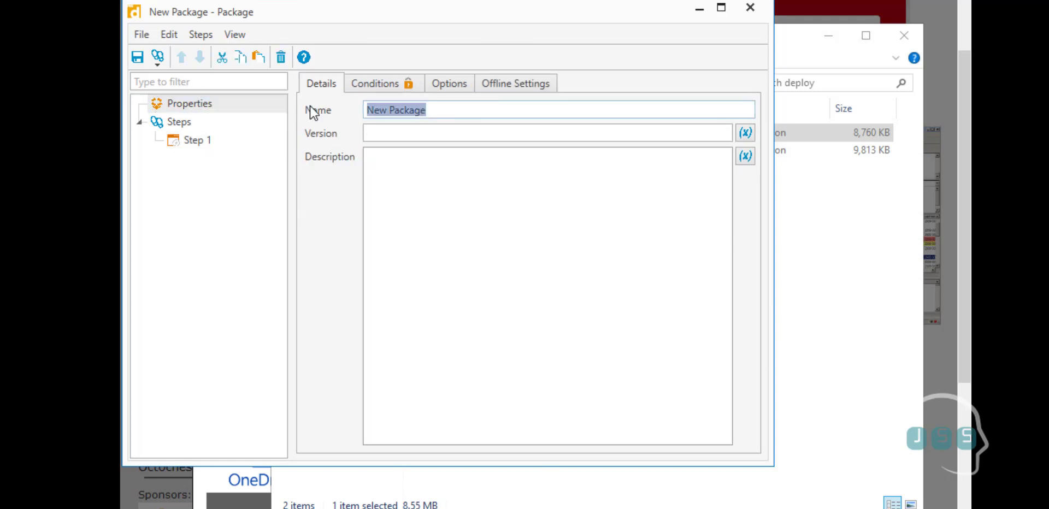
pyautogui.write('filezilla')
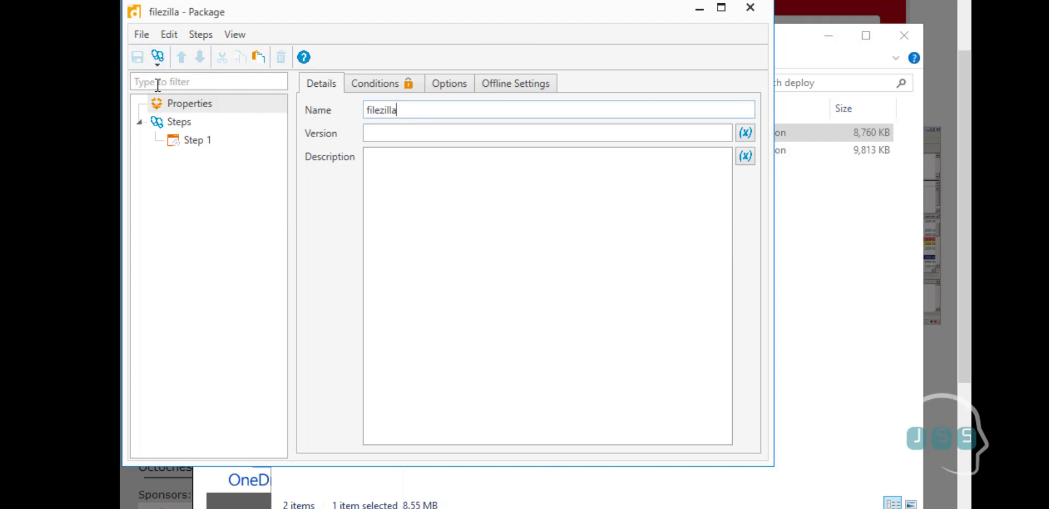
pyautogui.click(759, 15)
# Step: In the main PDQ Deploy window, deploy the filezilla package once with the computer "staff" as its target
pyautogui.moveTo(466, 508)
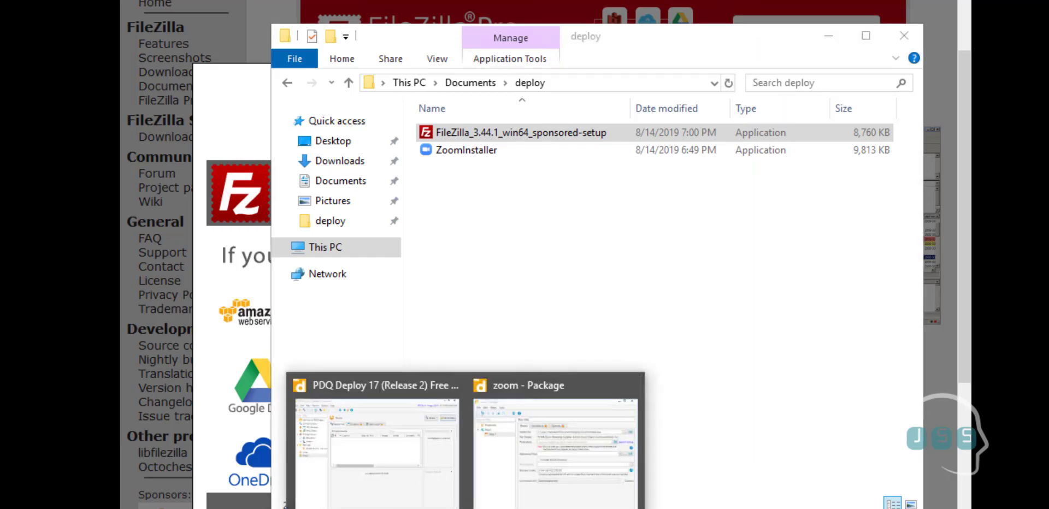
pyautogui.click(399, 485)
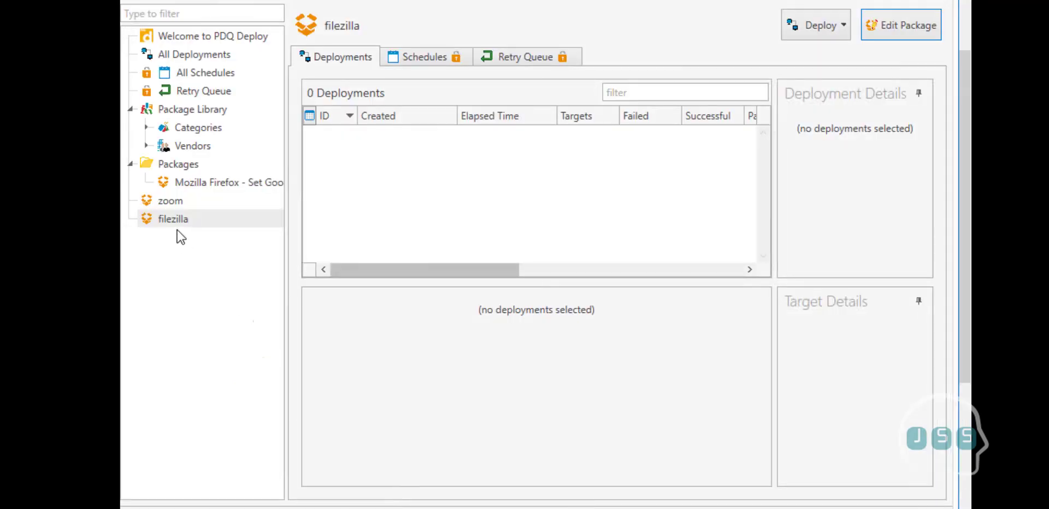
pyautogui.click(822, 28)
pyautogui.click(825, 50)
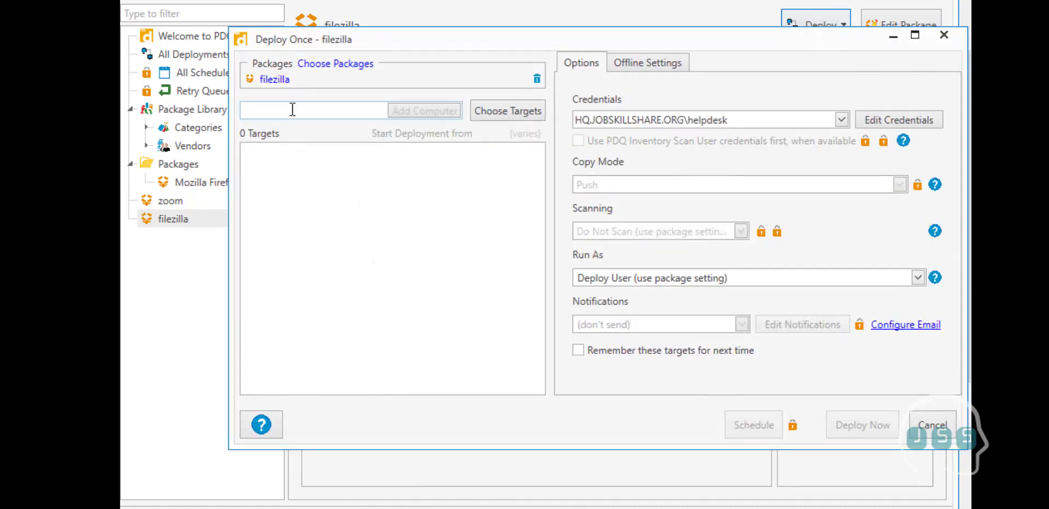
pyautogui.click(293, 109)
pyautogui.write('staff')
pyautogui.press('Return')
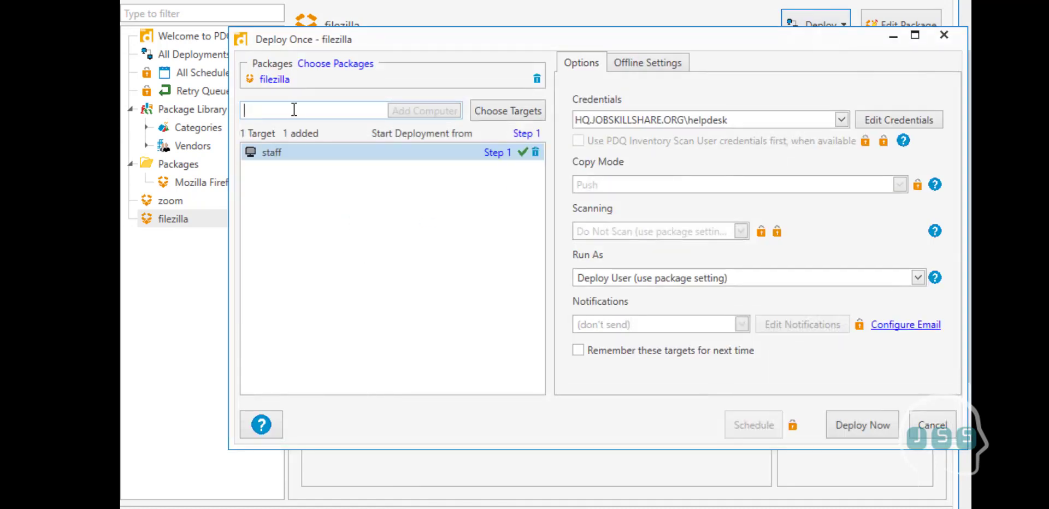
pyautogui.click(842, 432)
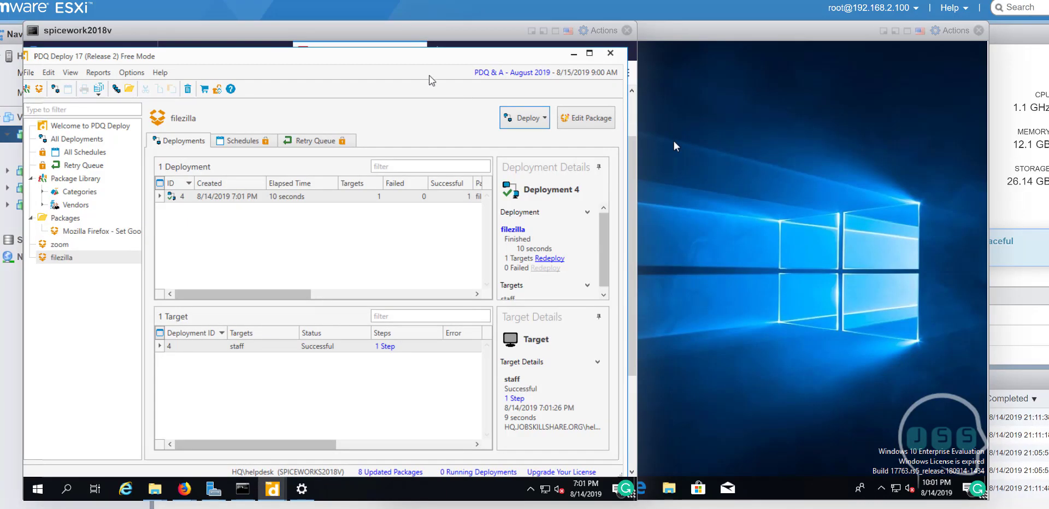
# Step: Switch to the staff virtual machine, search Windows for "file", and launch the FileZilla app
pyautogui.click(796, 234)
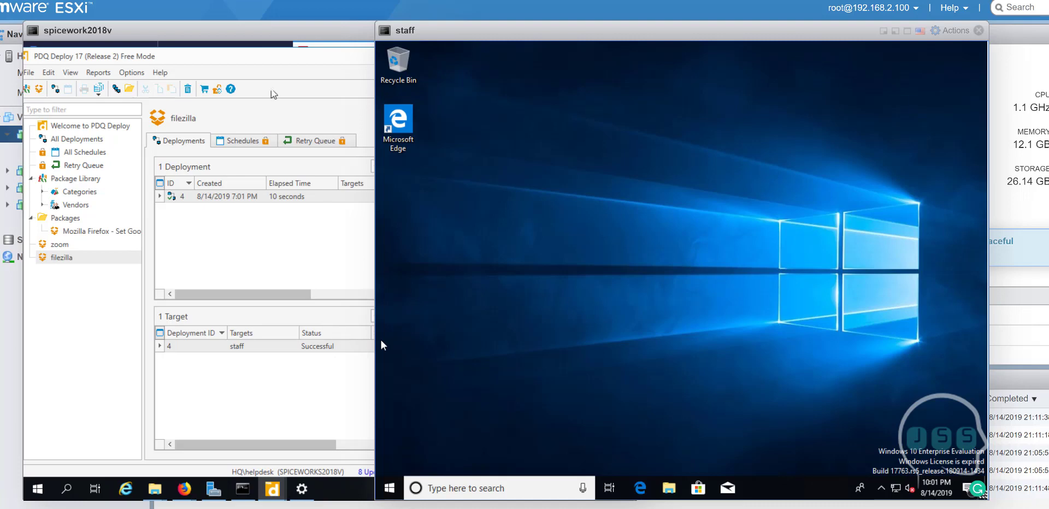
pyautogui.click(289, 63)
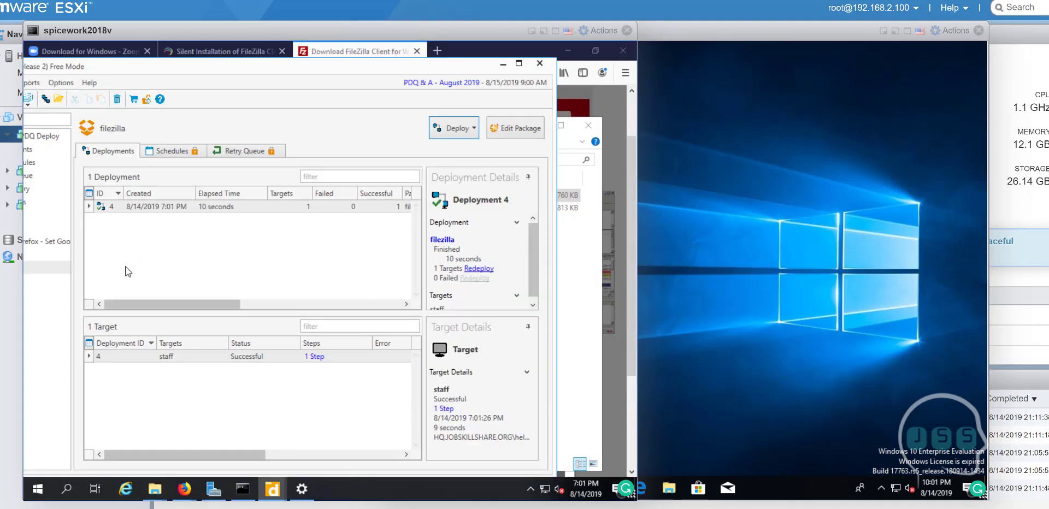
pyautogui.click(697, 362)
pyautogui.click(464, 490)
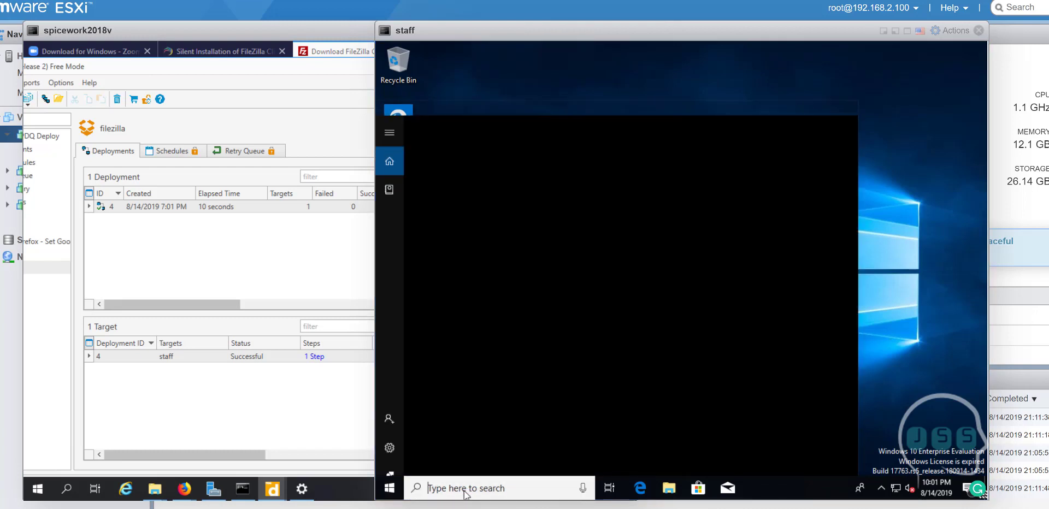
pyautogui.write('file')
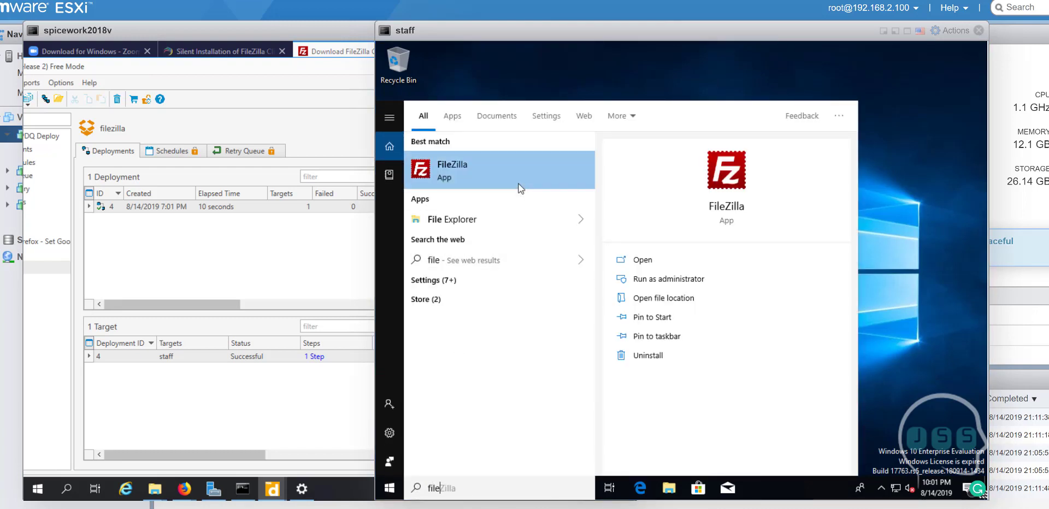
pyautogui.click(520, 189)
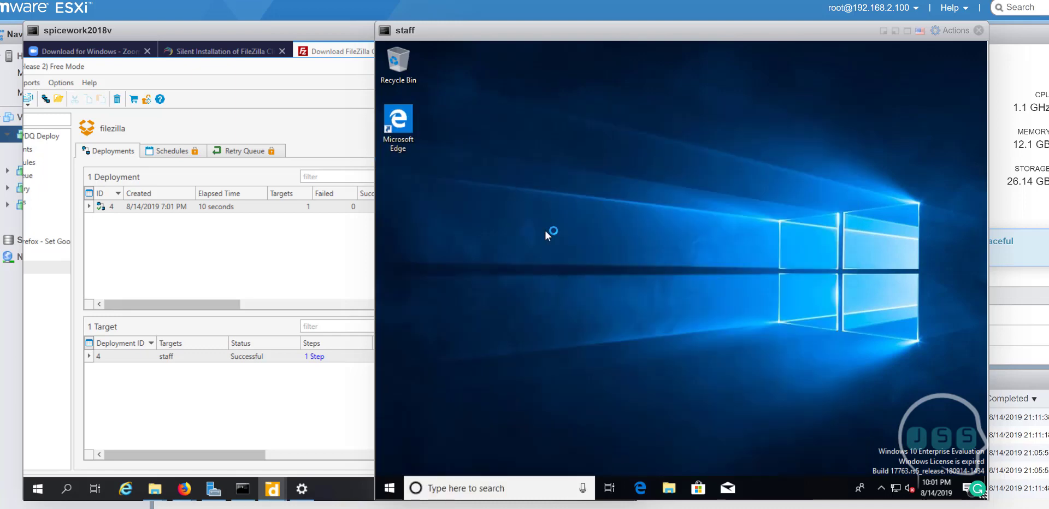